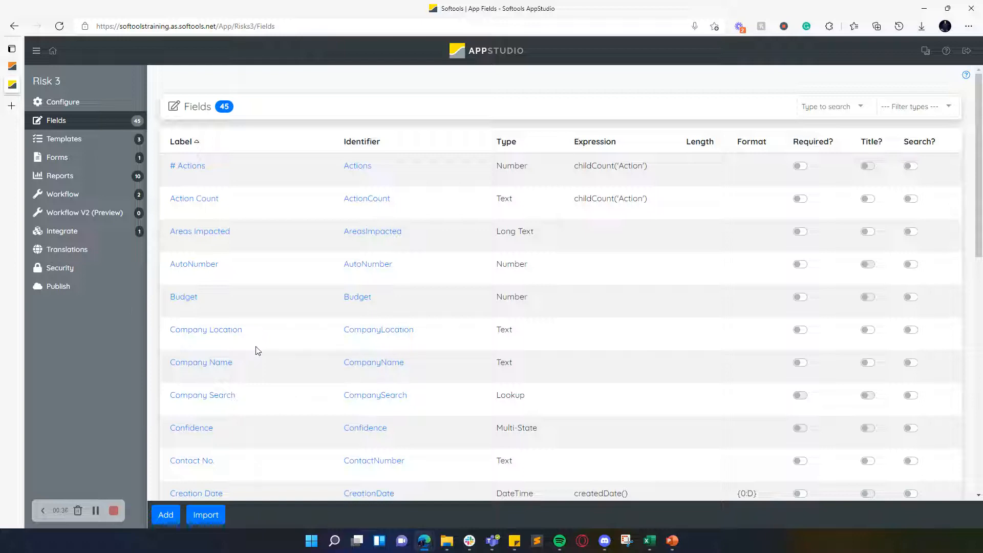
Step: Start a new field of the Image Action Button type in the Risk 3 app
left_click(169, 516)
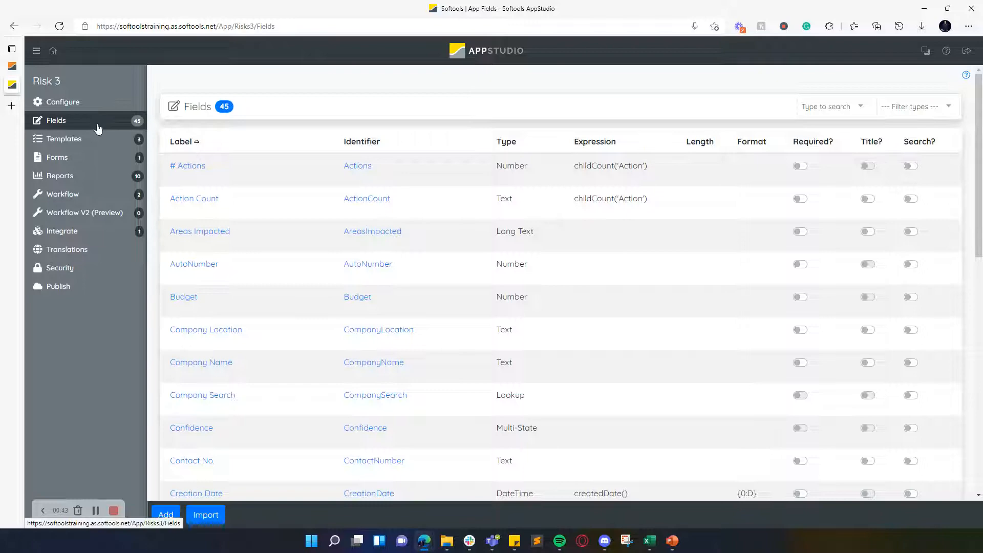
left_click(166, 516)
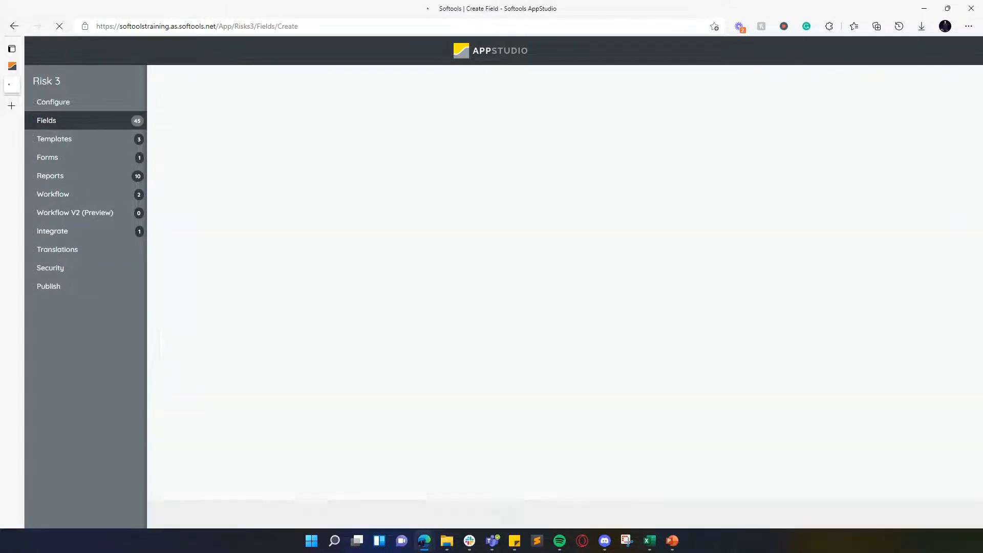
scroll(786, 362, "down", 2)
scroll(787, 363, "down", 10)
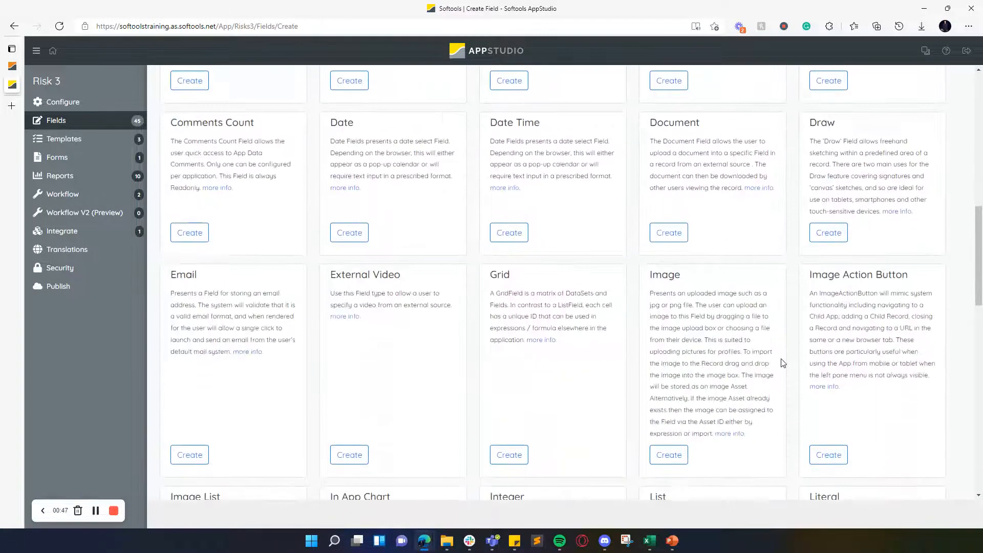
left_click_drag(829, 219, 902, 210)
left_click(899, 341)
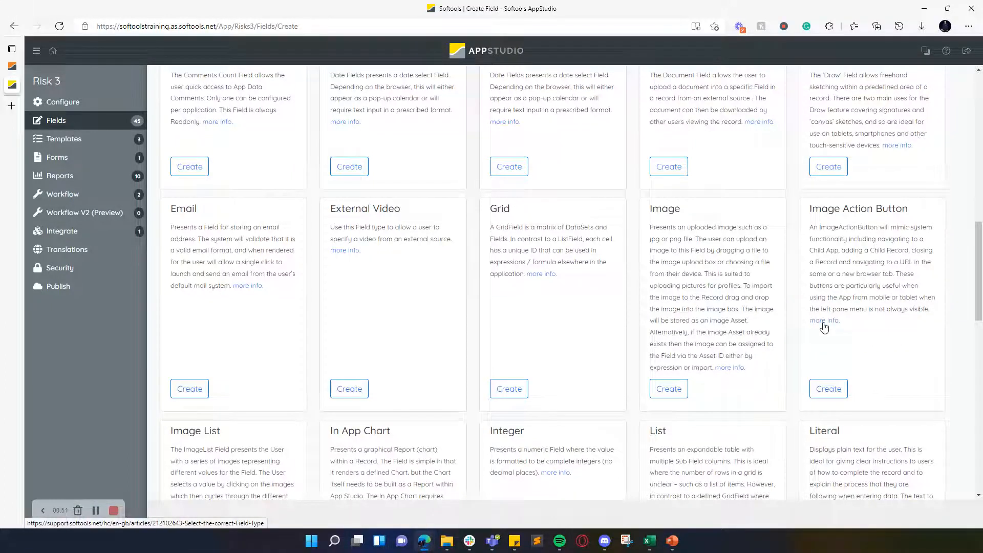
left_click_drag(816, 239, 883, 297)
left_click(912, 367)
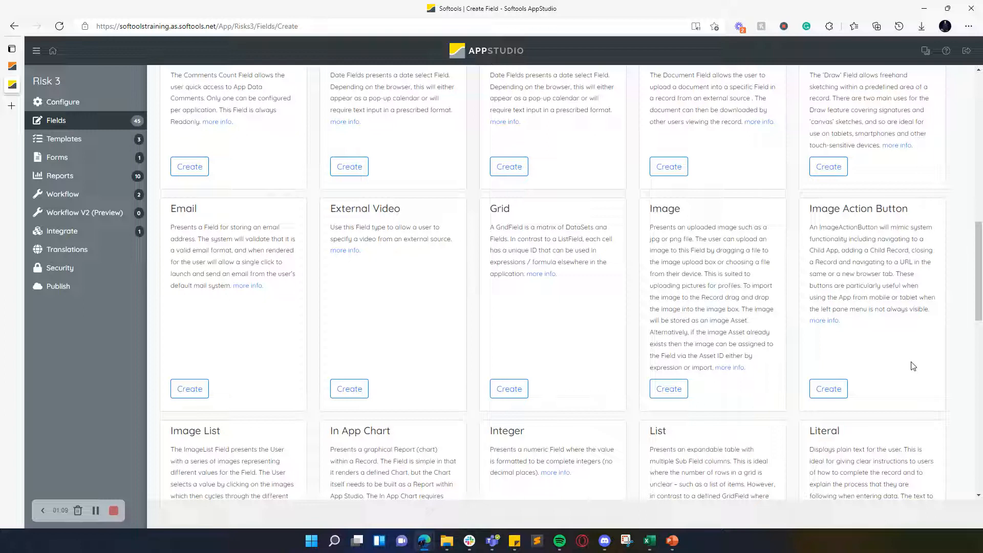
left_click(825, 390)
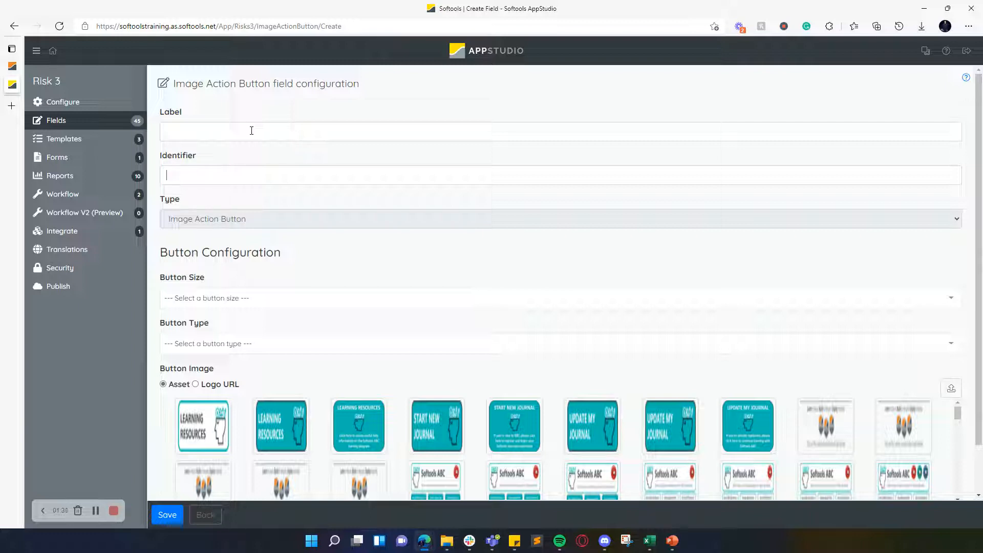
Step: Enter ButtonGoToRisk as the new image action button's identifier, leaving the label empty
key("Tab")
type("Butt")
type("onCo")
type("ToRis")
type("k")
Step: Set the ButtonGoToRisk button size to Full and its button type to OpenUrl
left_click(270, 302)
left_click(230, 385)
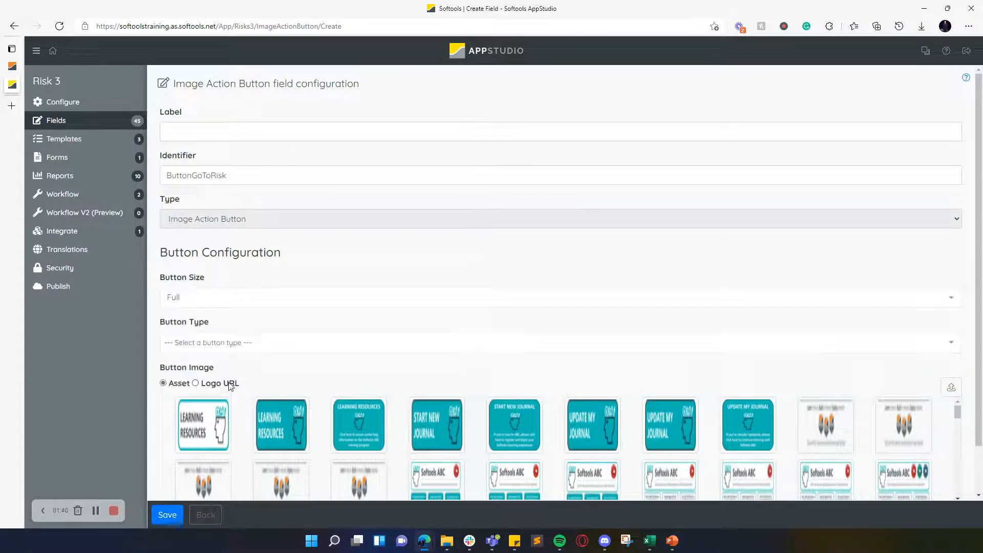
left_click(176, 342)
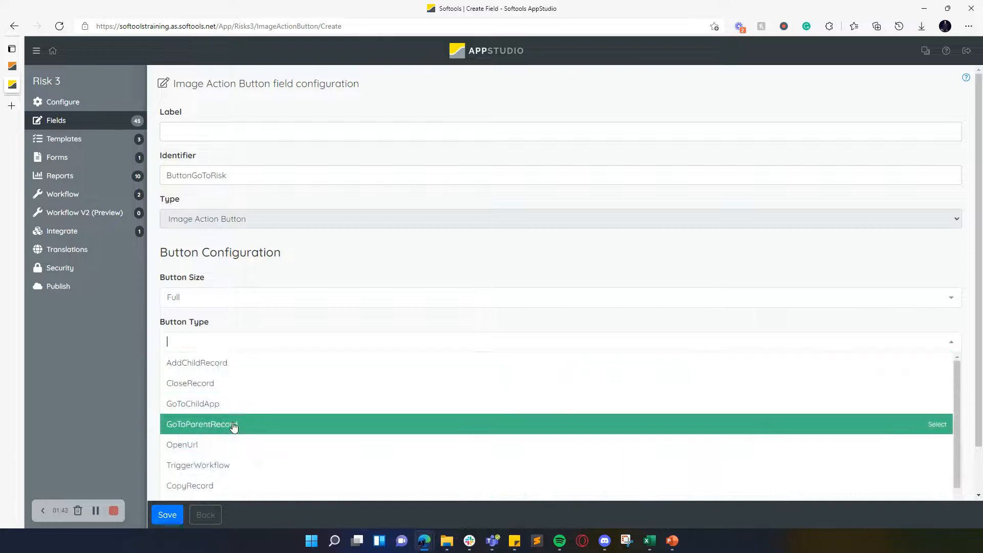
left_click(191, 447)
Step: Upload Risk Register.png from the Downloads folder as the ButtonGoToRisk button image
scroll(255, 407, "down", 2)
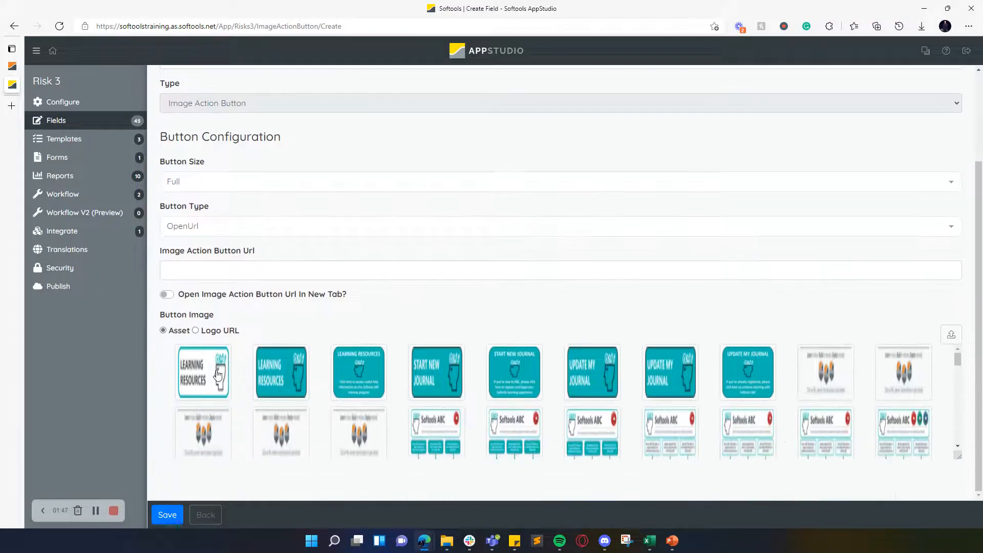
left_click(951, 335)
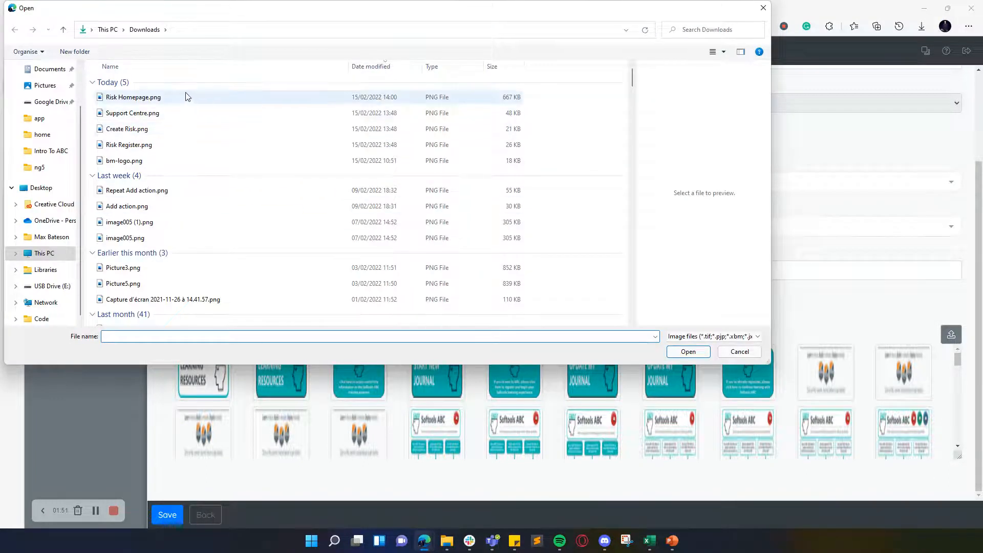
double_click(140, 147)
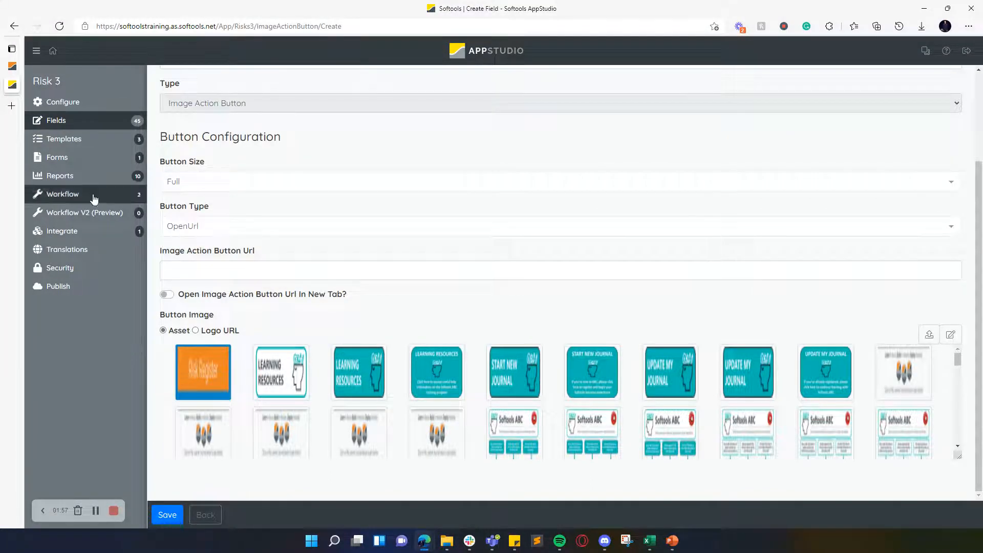
Step: Copy the web address of the Risk Register report and paste it as the Image Action Button Url
mouse_move(17, 70)
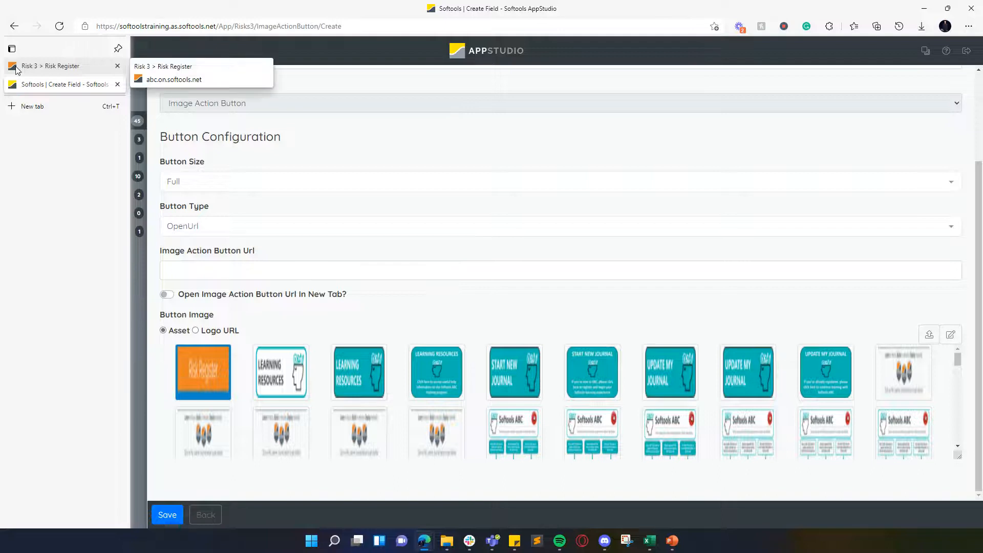
left_click(16, 70)
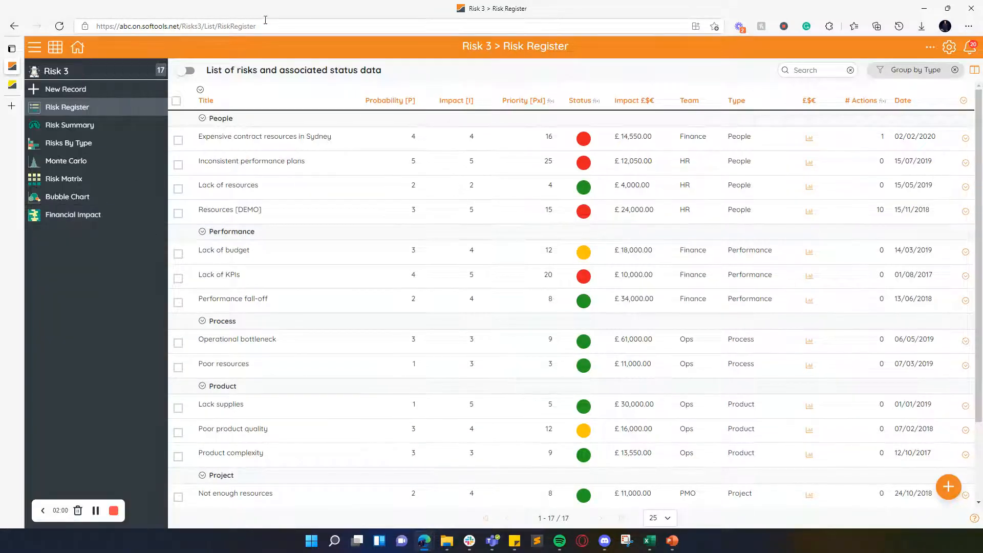
left_click_drag(257, 26, 90, 32)
key("ctrl+c")
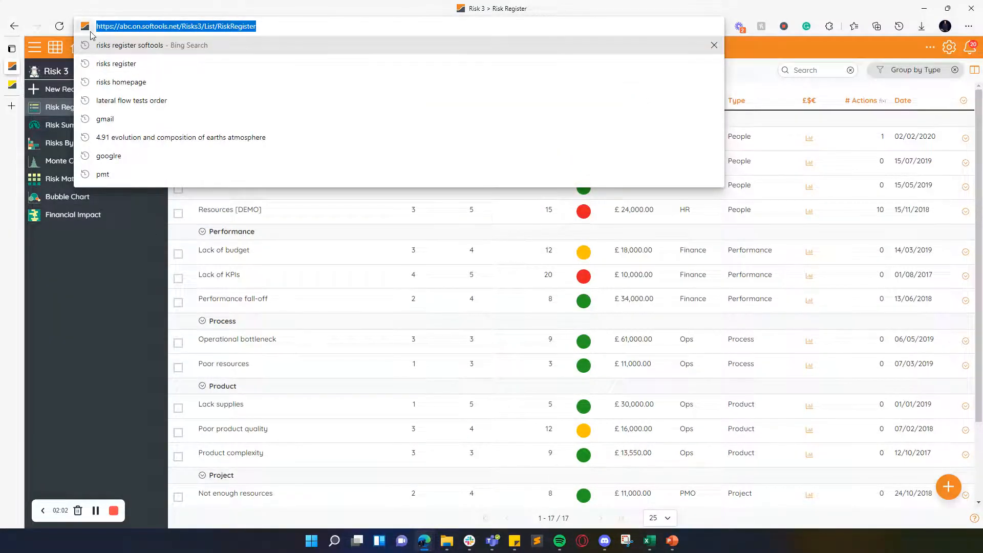
left_click(116, 325)
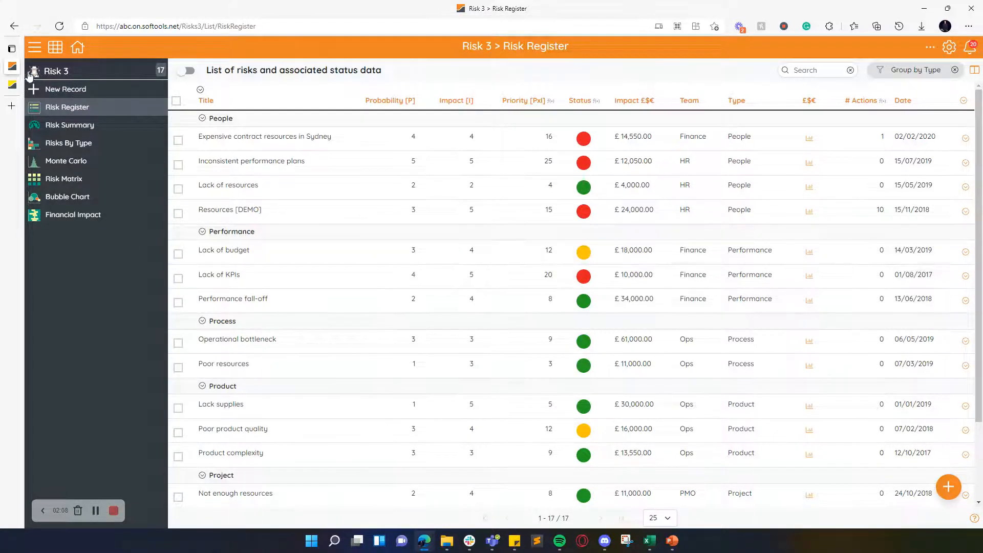
left_click(12, 84)
key("ctrl+v")
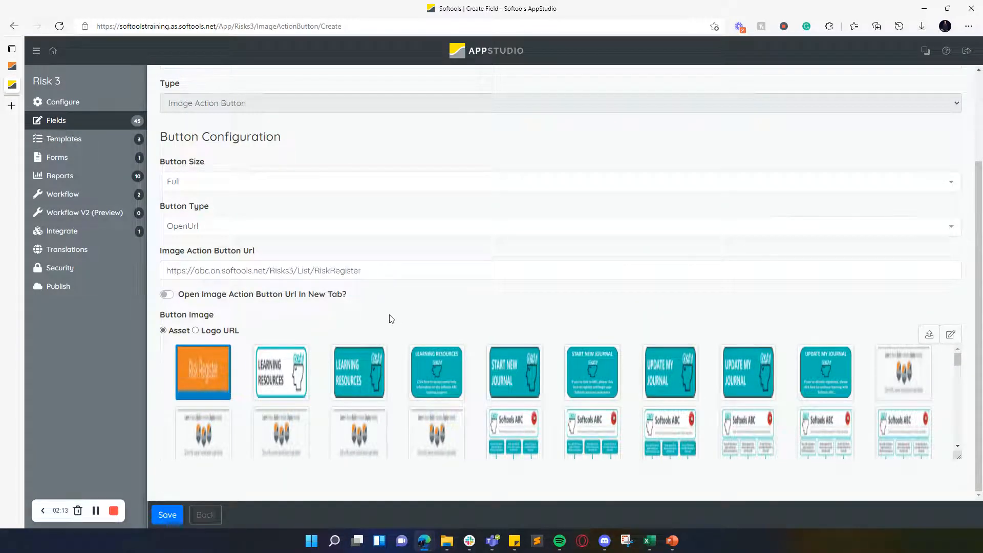
Step: Remove the site domain from the button URL, keeping /Risks3/List/RiskRegister, and save the ButtonGoToRisk field
left_click_drag(265, 271, 168, 271)
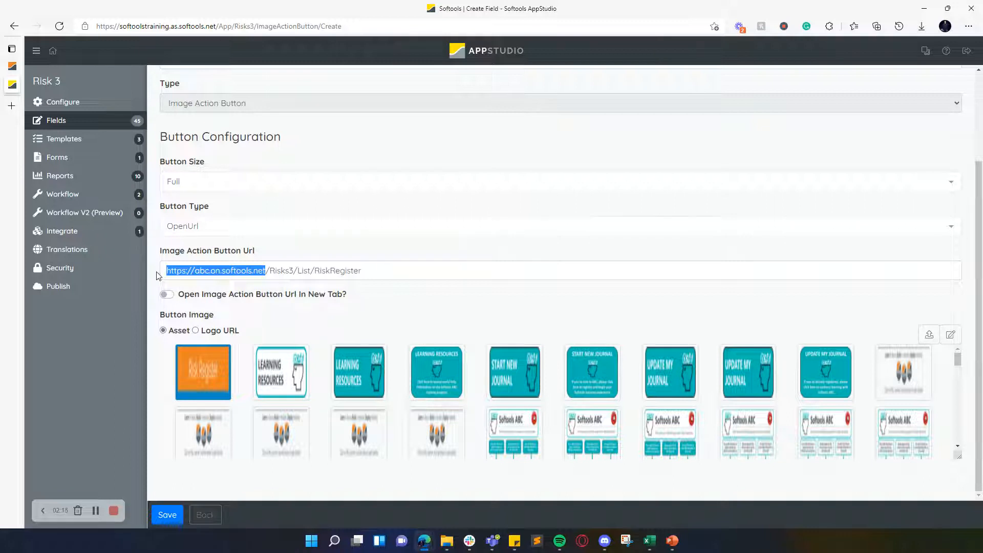
key("BackSpace")
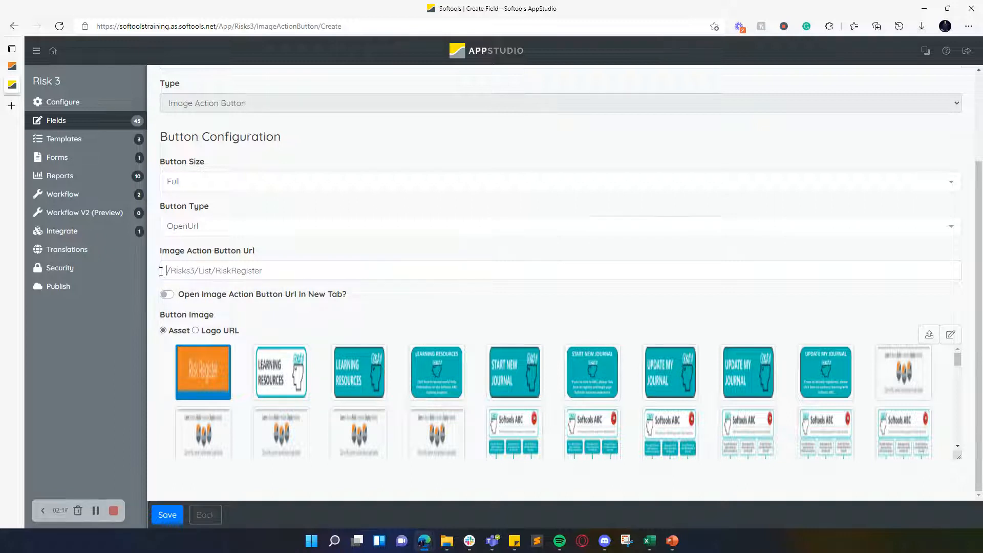
left_click_drag(167, 270, 268, 277)
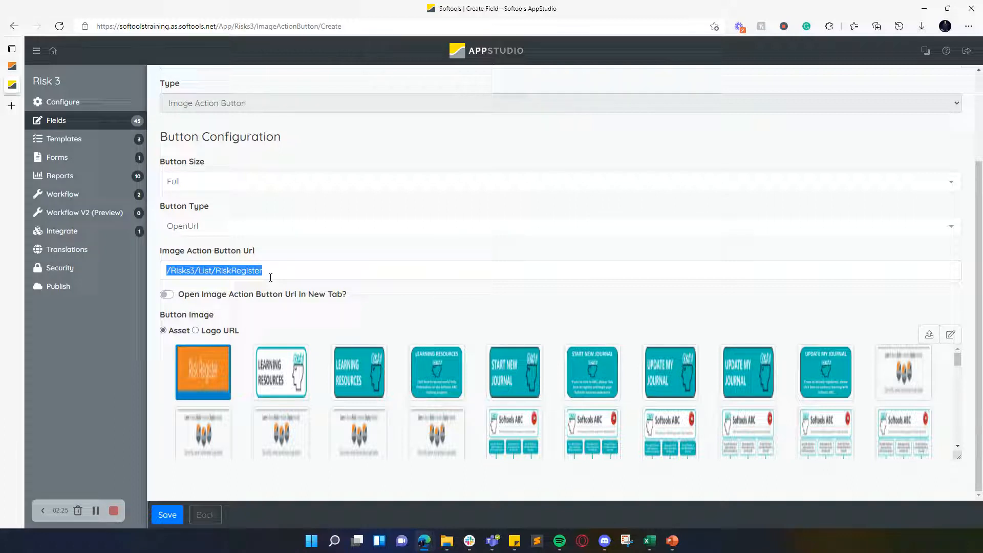
left_click_drag(264, 275, 167, 277)
key("ctrl+shift+Tab")
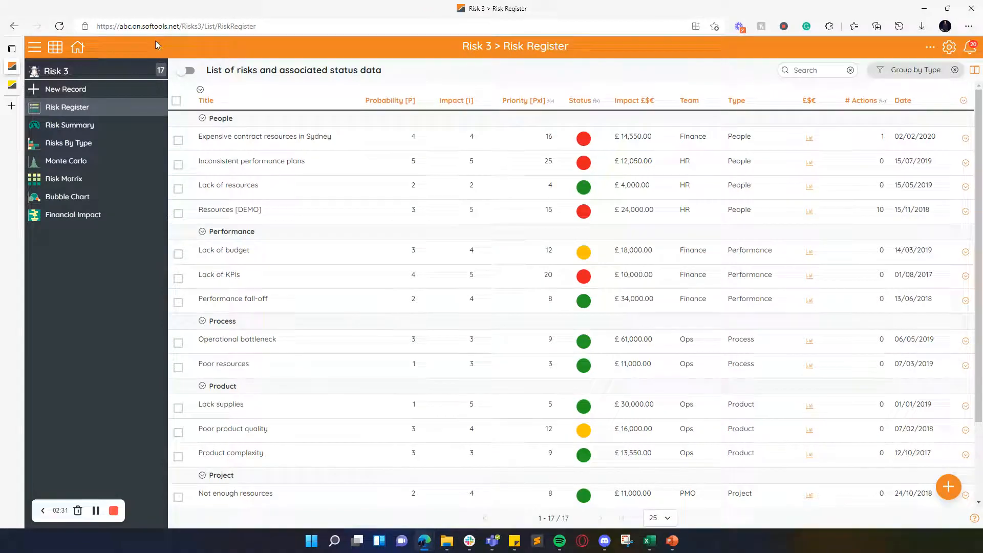
left_click_drag(179, 26, 90, 29)
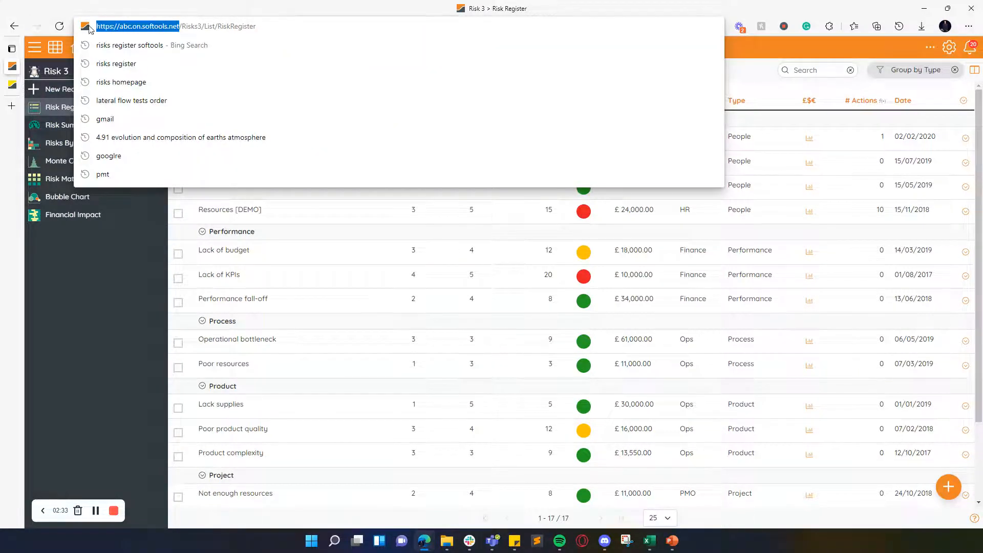
left_click(14, 88)
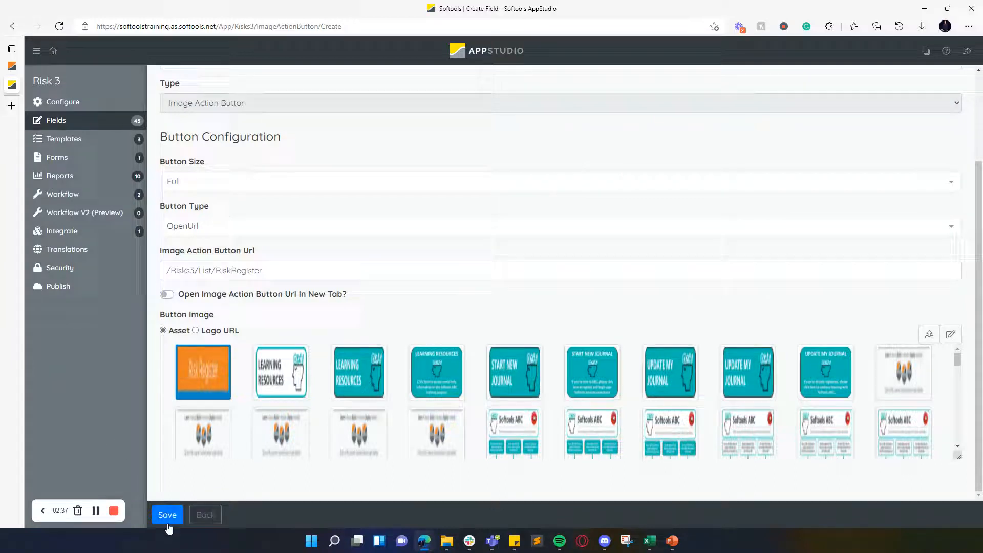
left_click(168, 516)
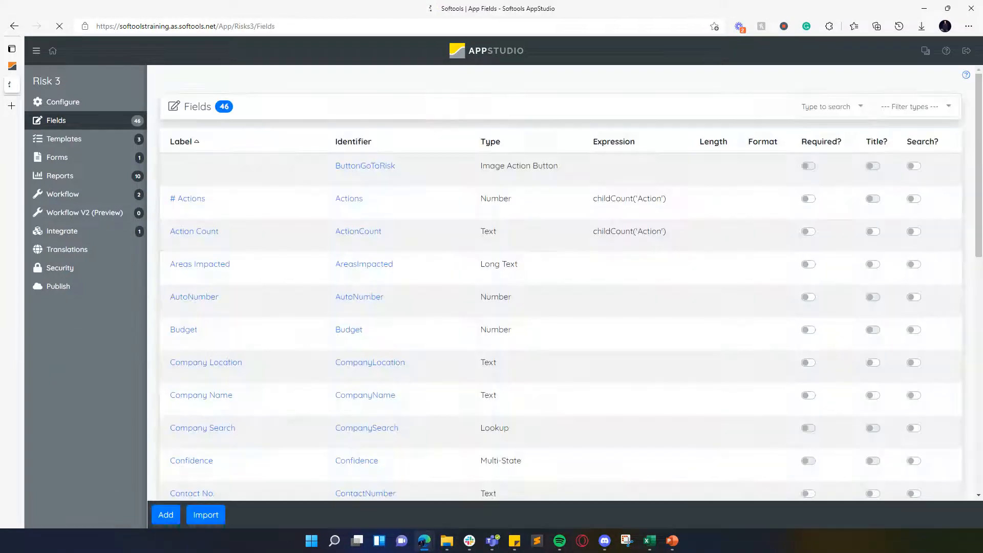
Step: Start a second Image Action Button field for the Risk 3 app
left_click(167, 515)
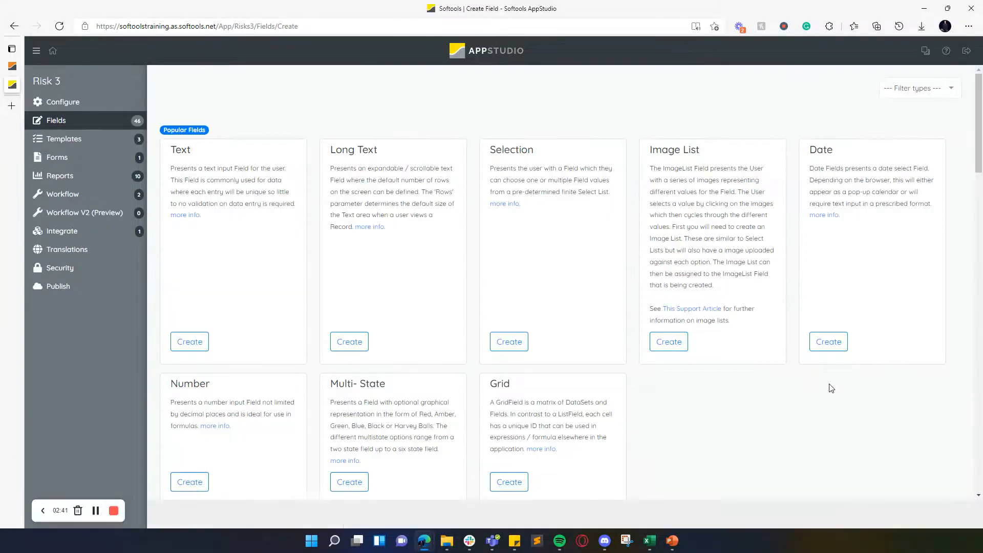
scroll(830, 389, "down", 5)
scroll(820, 365, "down", 7)
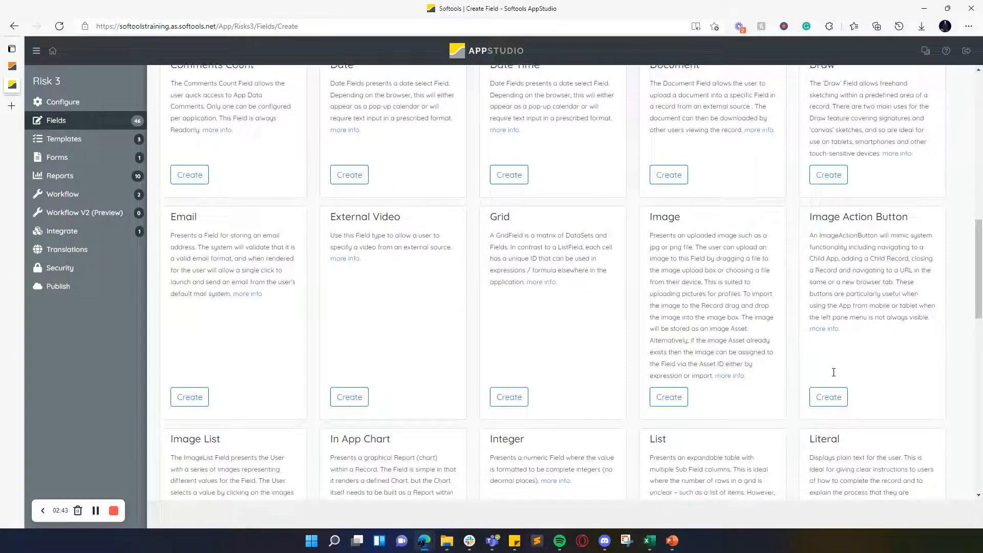
left_click(829, 389)
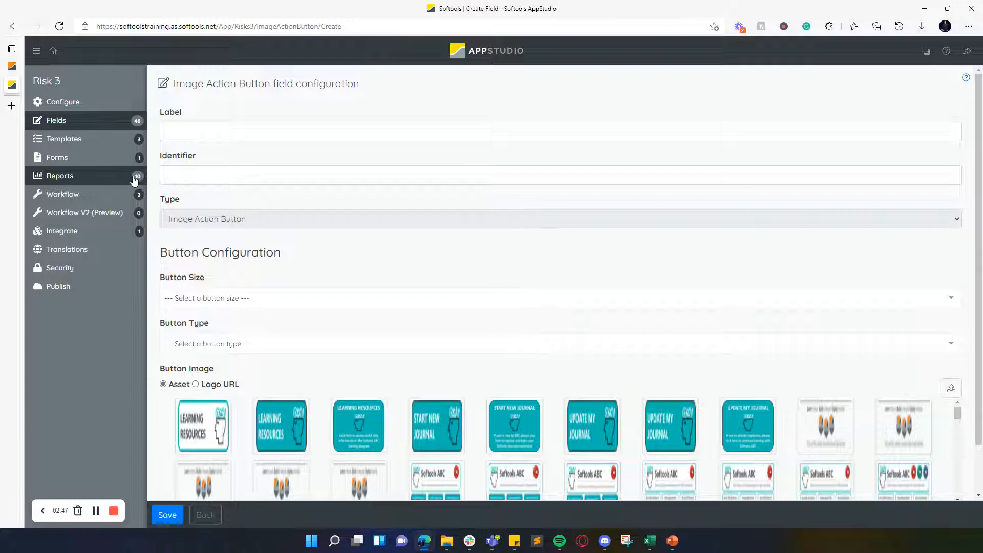
Step: Enter ButtonSupport as the second image action button's identifier, leaving the label empty
left_click(210, 135)
left_click(206, 169)
type("B")
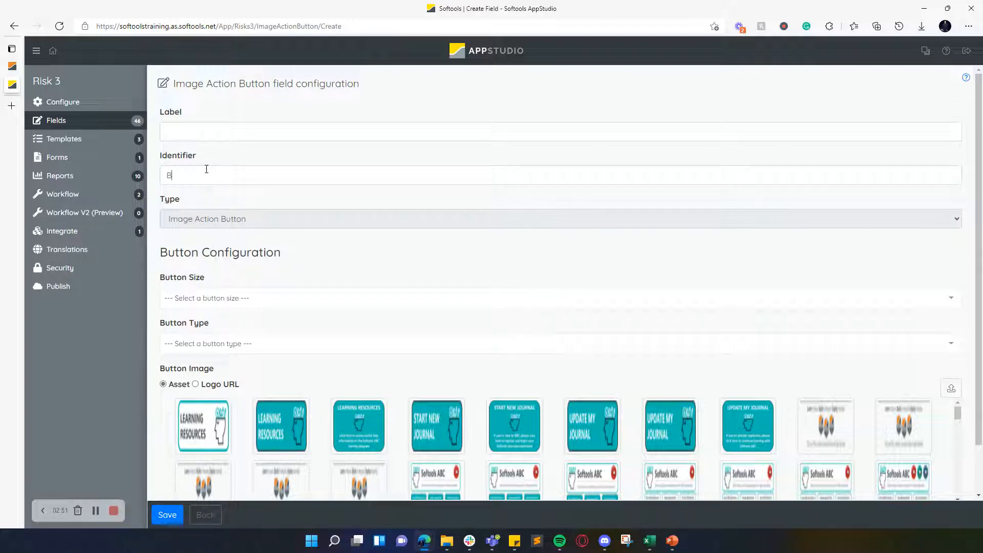
type("uttonSupport")
Step: Set the ButtonSupport button size to Full and its button type to OpenUrl
left_click(224, 298)
left_click(213, 379)
left_click(218, 343)
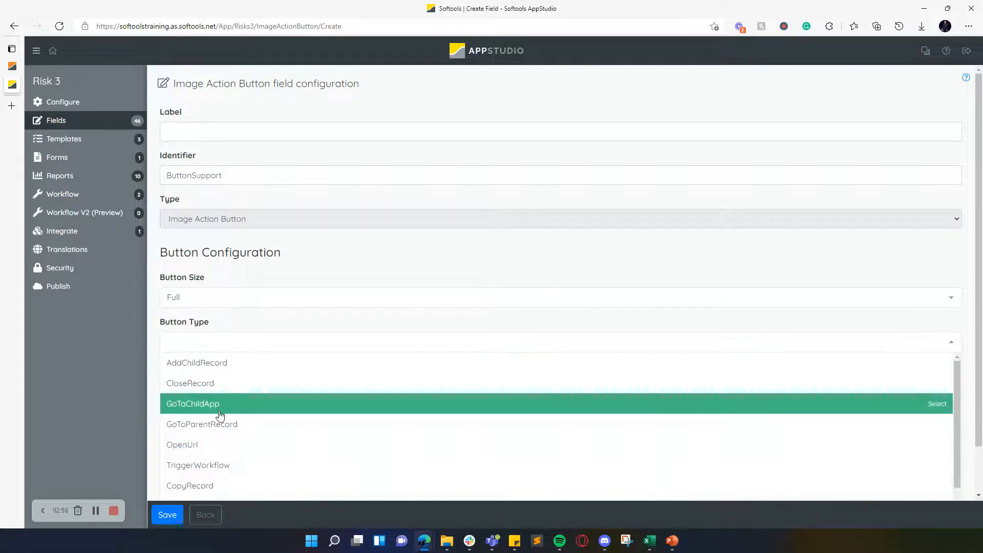
left_click(217, 446)
left_click(220, 382)
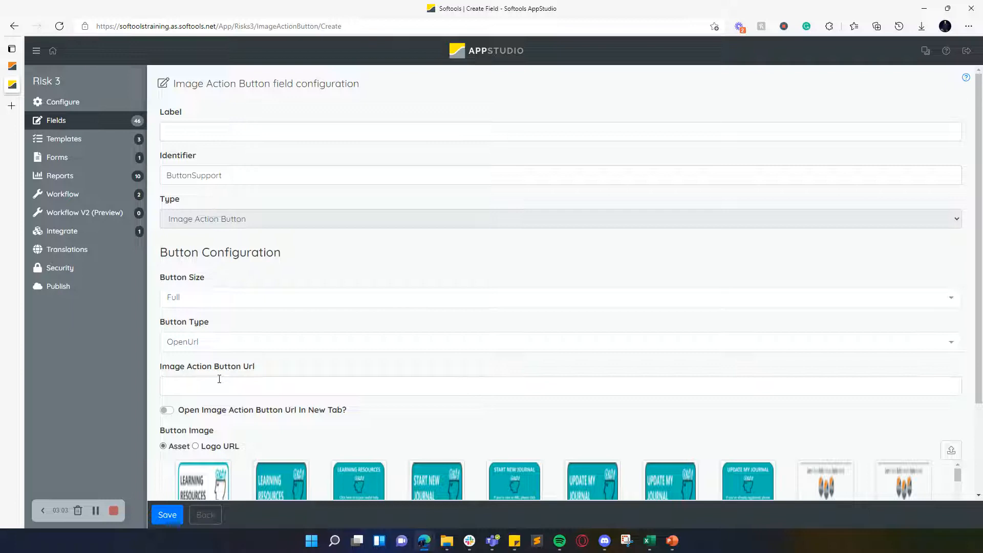
key("ctrl+v")
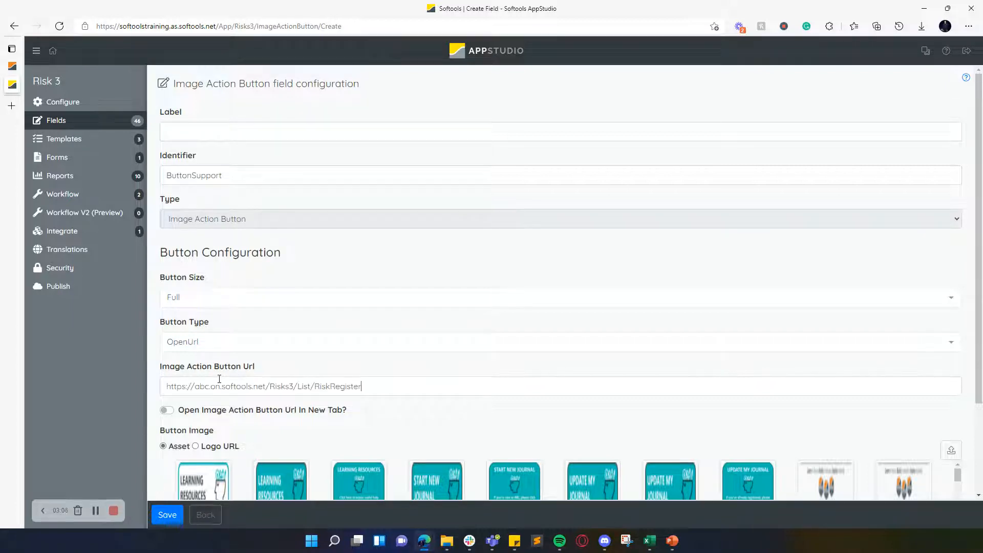
left_click_drag(367, 387, 193, 406)
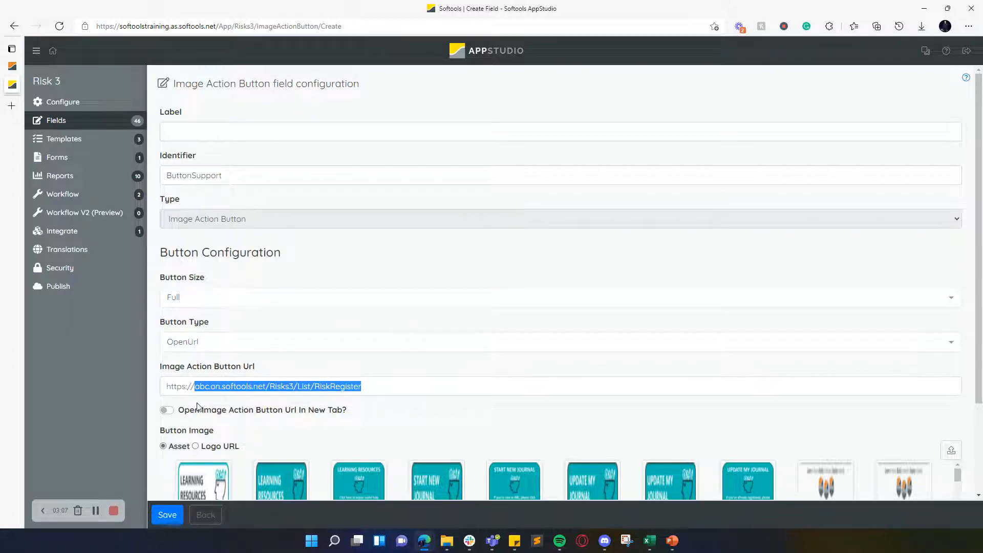
type("sof")
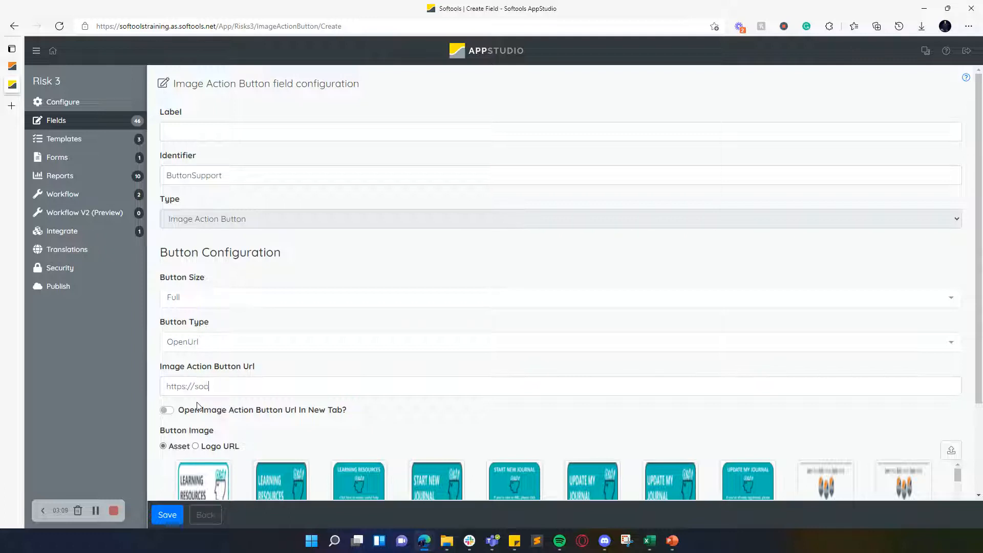
key("BackSpace")
key("BackSpace")
key("BackSpace")
type("support.softools.net")
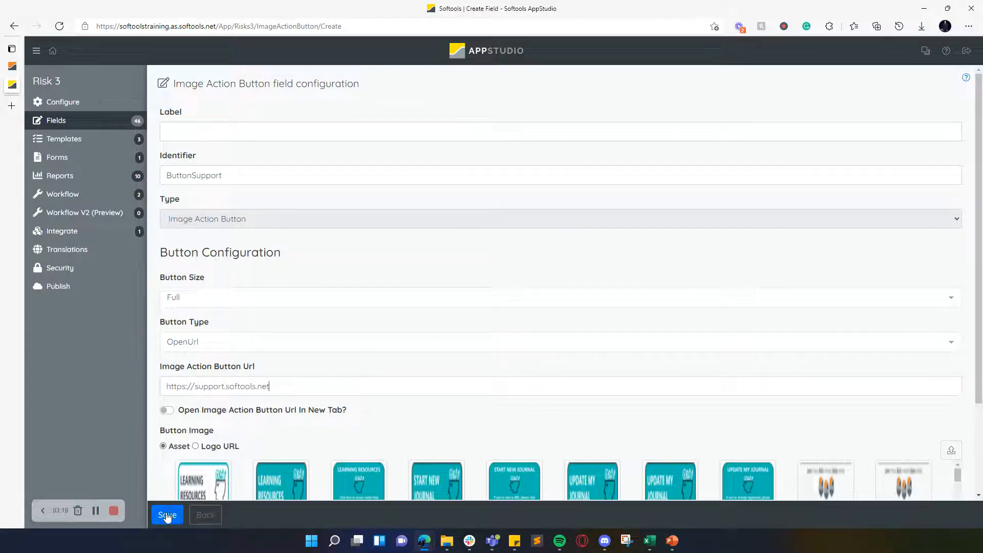
Step: Upload Support Centre.png from the Downloads folder as the ButtonSupport button image
scroll(351, 406, "down", 2)
left_click(951, 335)
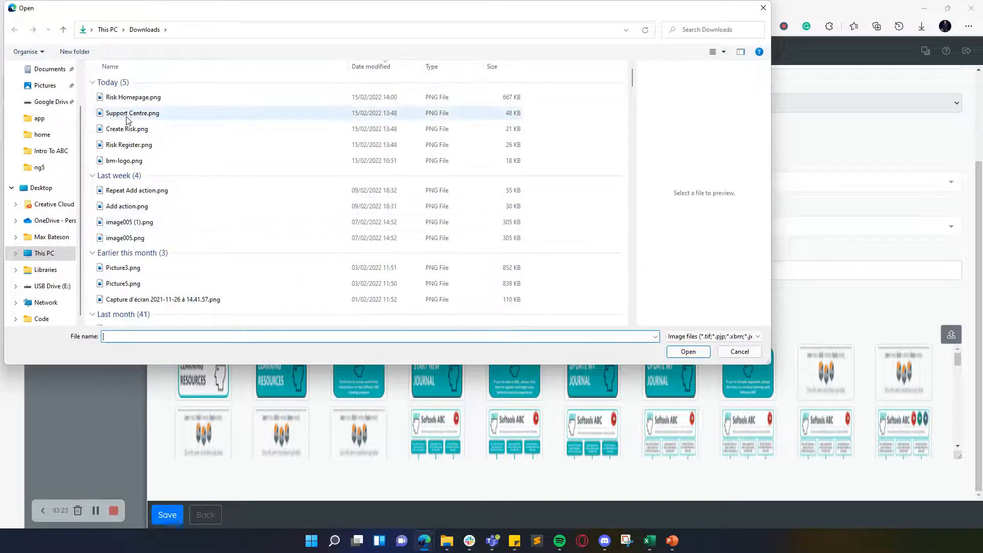
double_click(170, 118)
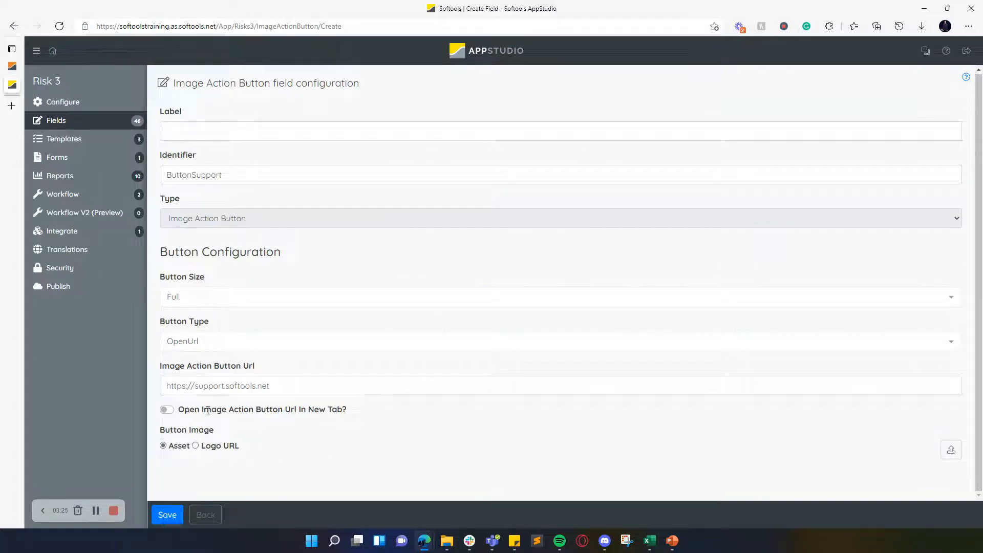
Step: Save the ButtonSupport field and add another Image Action Button field with the identifier ButtonCreate, leaving the label empty
scroll(205, 408, "down", 2)
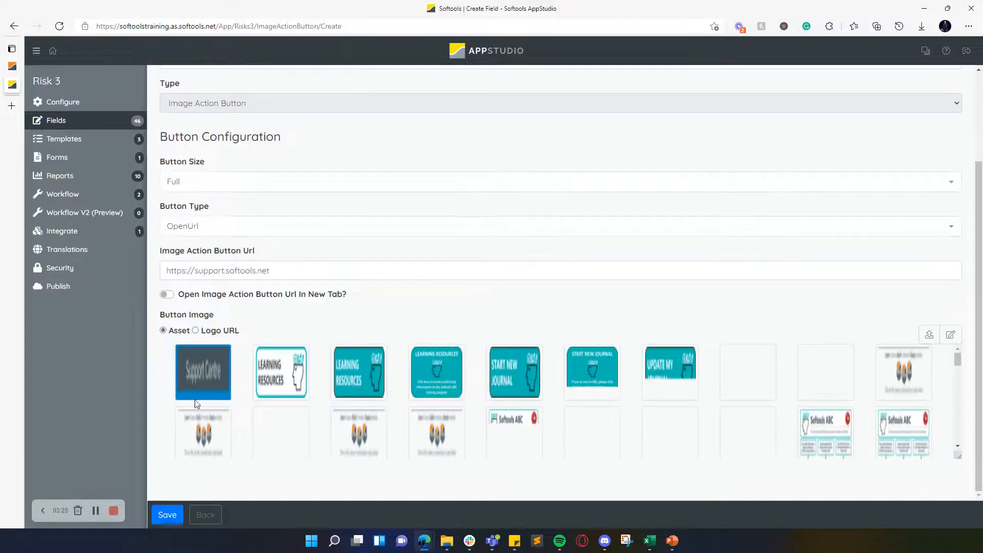
left_click(172, 521)
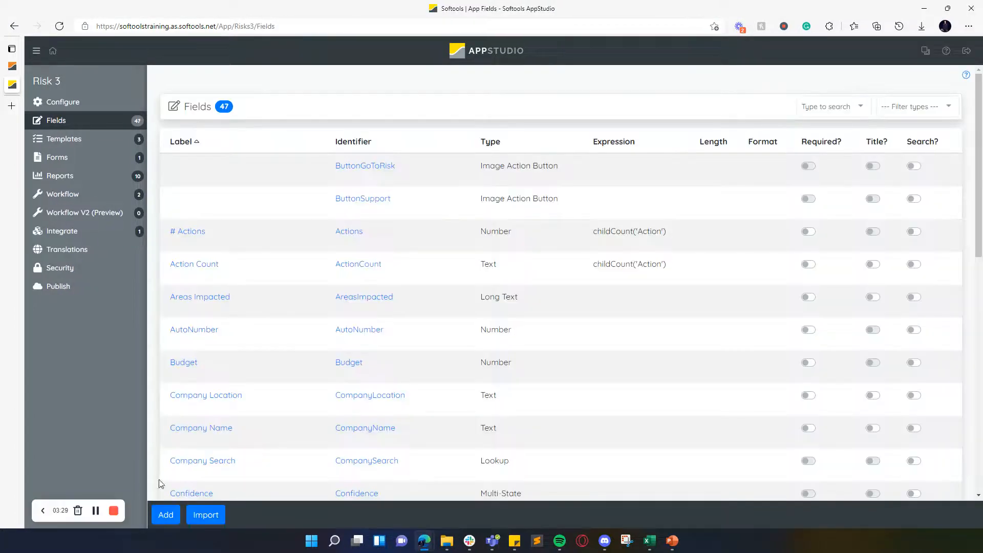
left_click(166, 516)
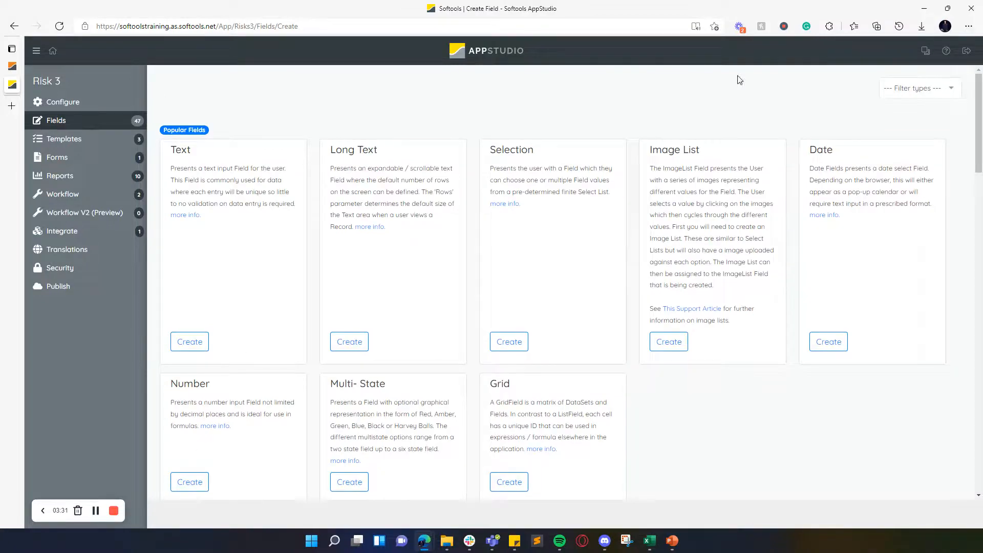
scroll(899, 302, "down", 15)
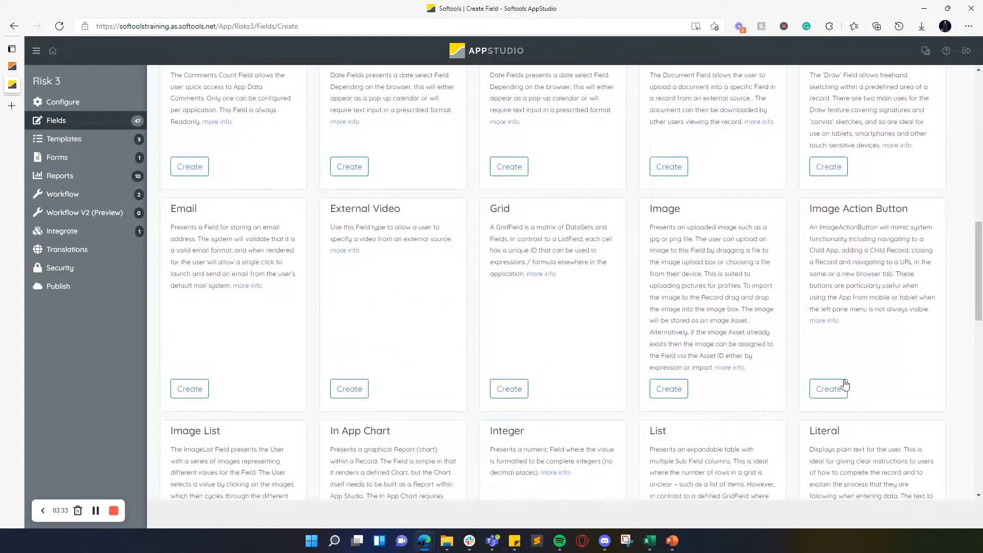
left_click(838, 395)
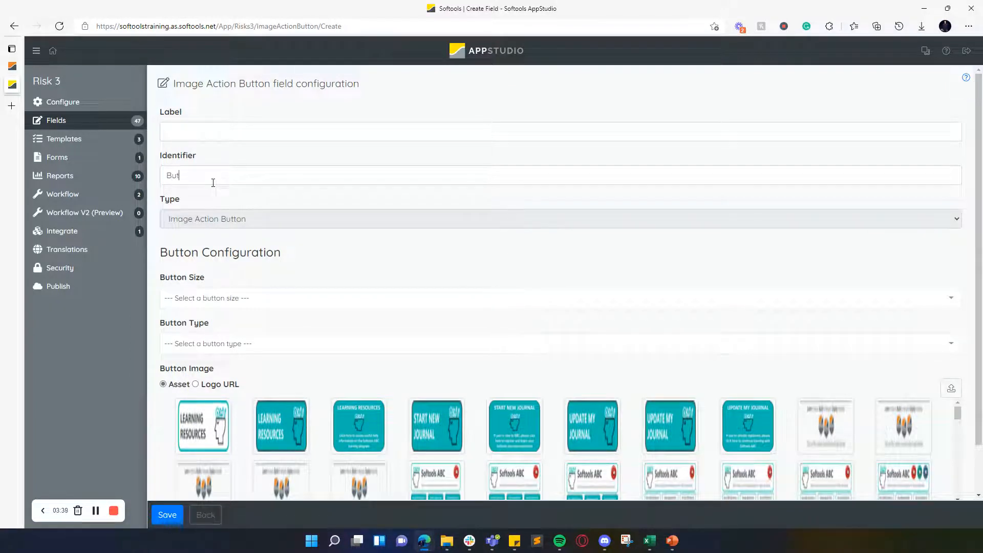
type("Create")
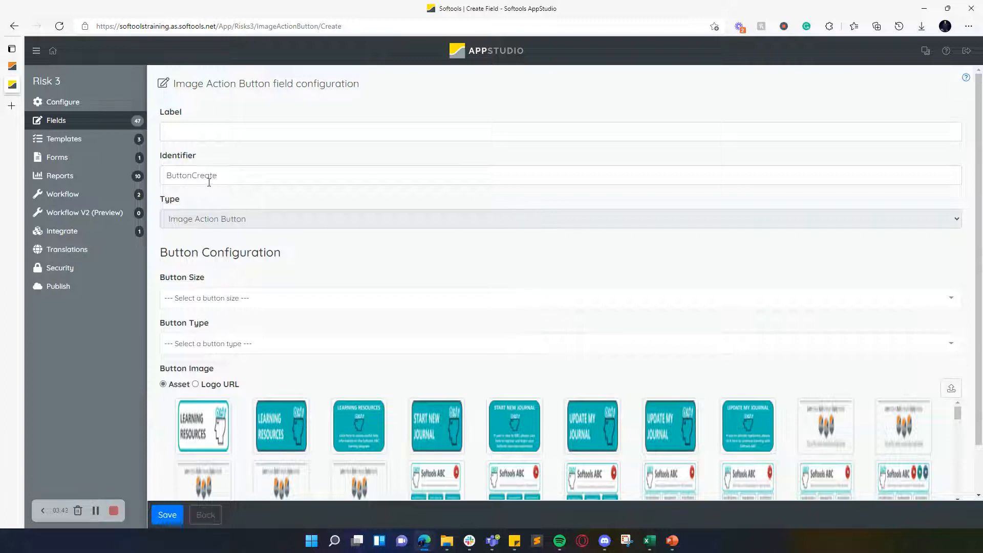
Step: Set the ButtonCreate button size to Full and its button type to OpenUrl
left_click(248, 298)
left_click(223, 377)
left_click(226, 346)
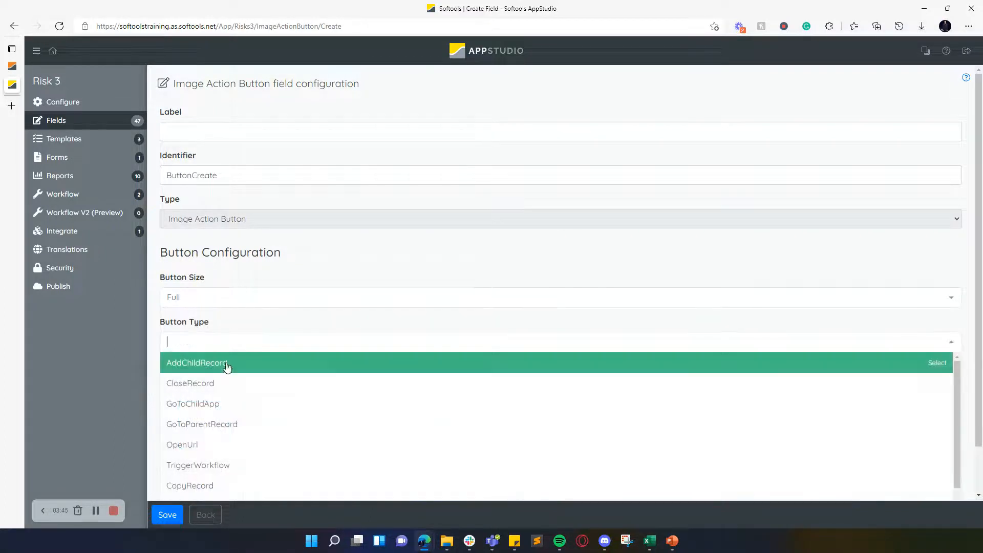
left_click(229, 441)
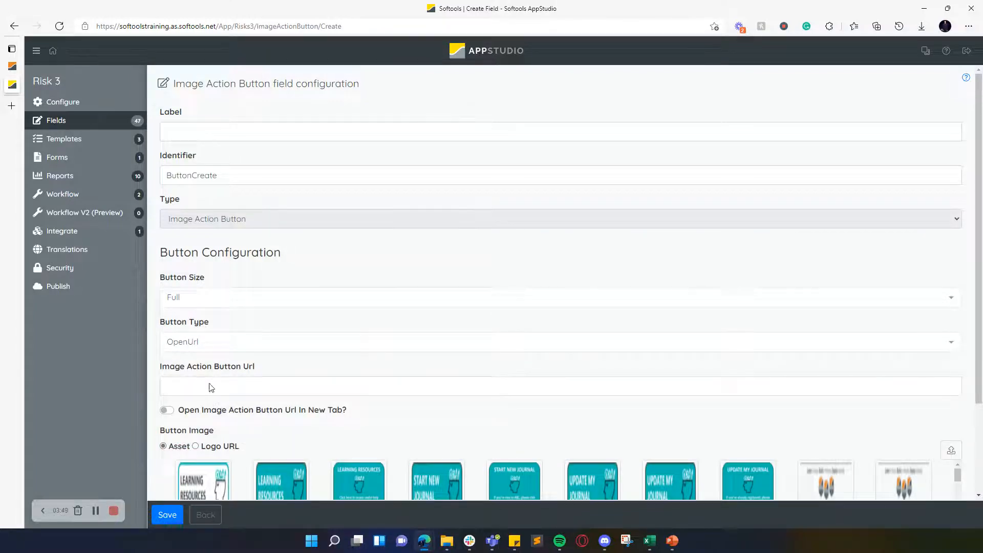
Step: Set the ButtonCreate Image Action Button Url to /Risks3/create, checking the app identifier against the page address
key("super+v")
left_click(211, 303)
left_click(230, 26)
double_click(244, 27)
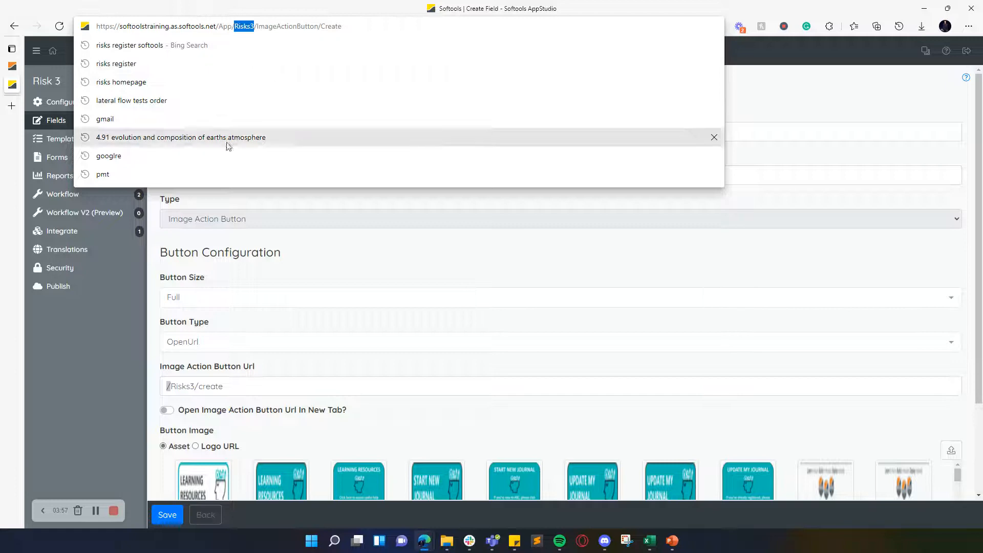
left_click(142, 446)
left_click_drag(239, 388, 198, 388)
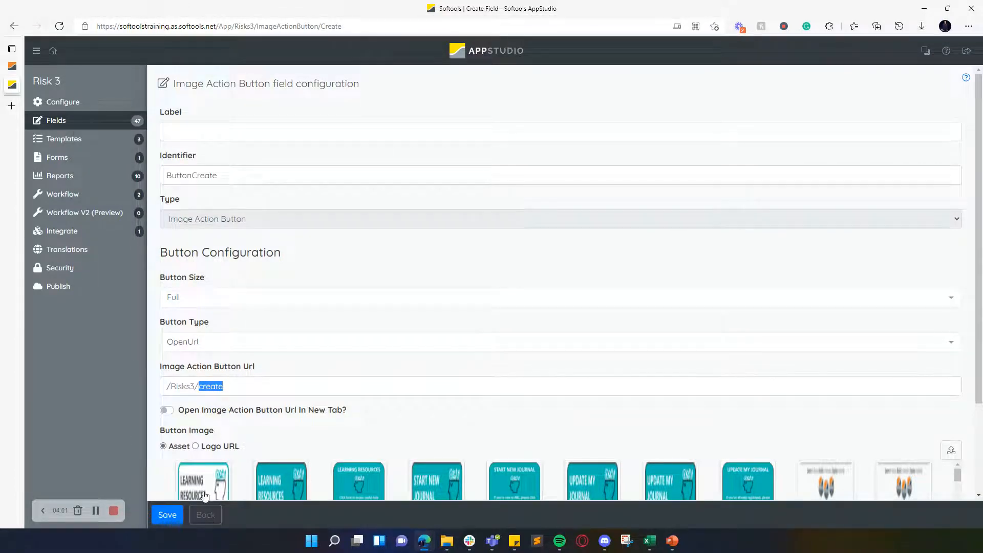
left_click(93, 430)
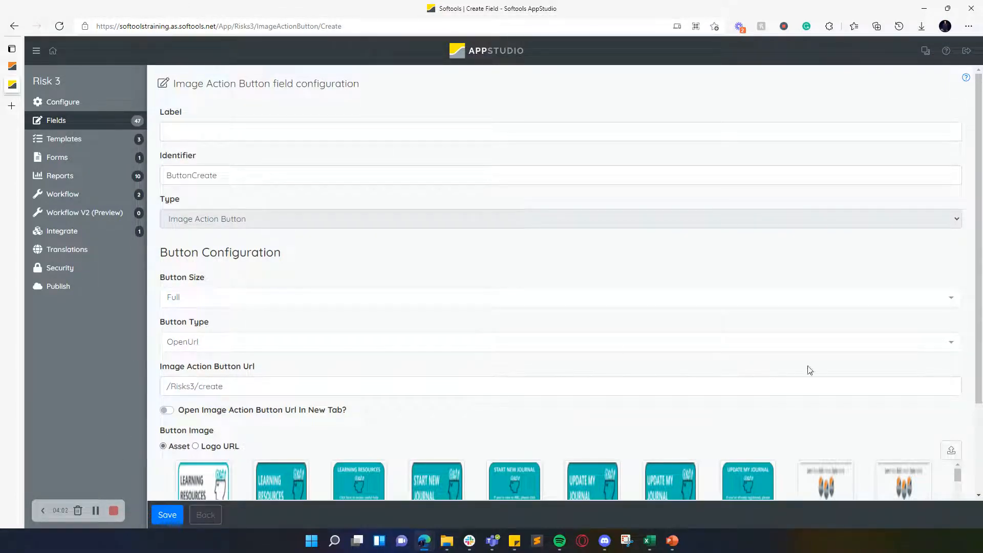
Step: Upload Create Risk.png from the Downloads folder as the ButtonCreate button image and save the field
left_click(953, 451)
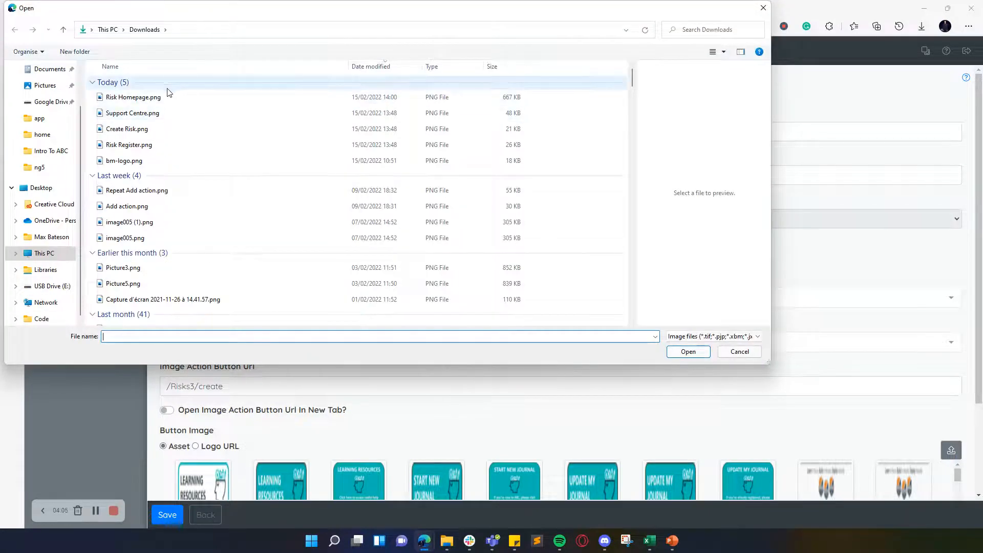
double_click(129, 129)
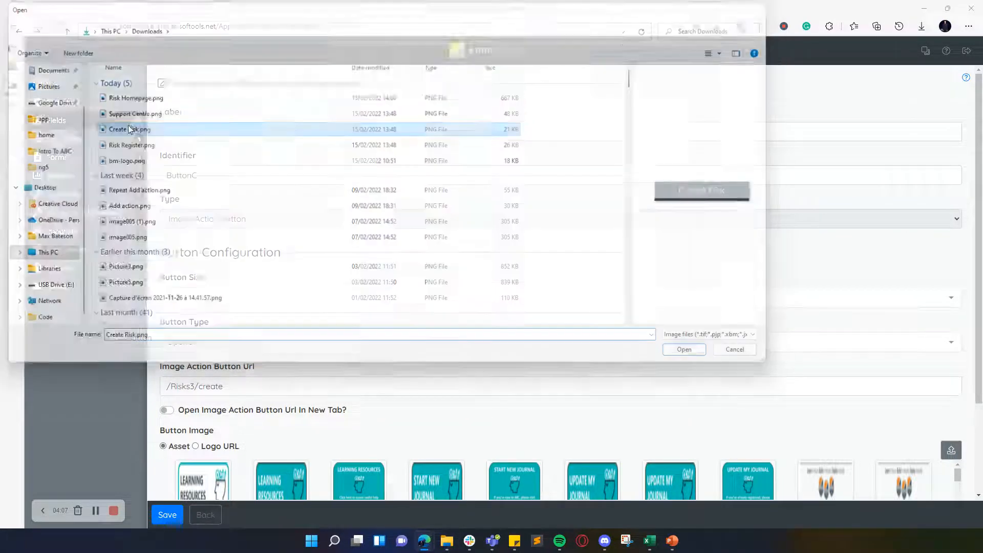
scroll(301, 356, "down", 2)
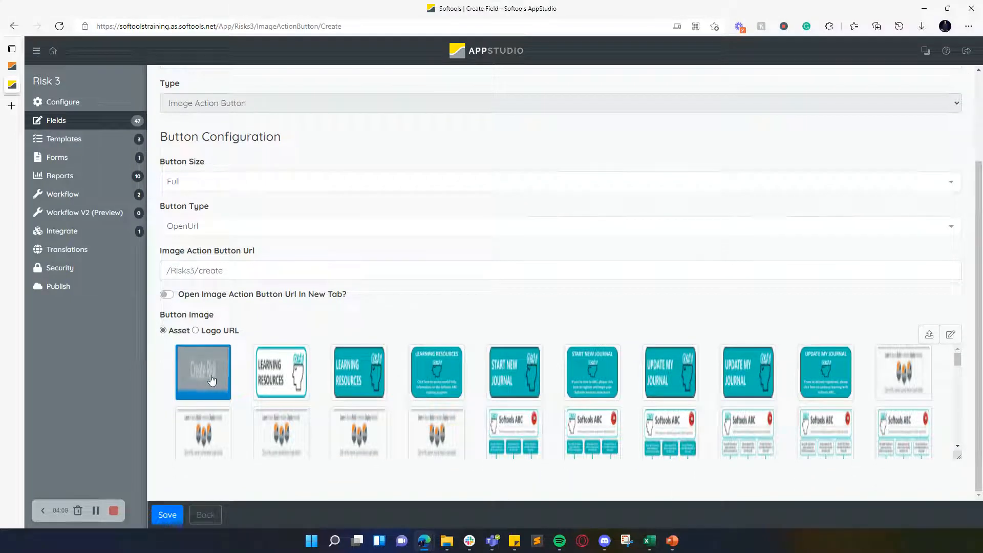
left_click(163, 516)
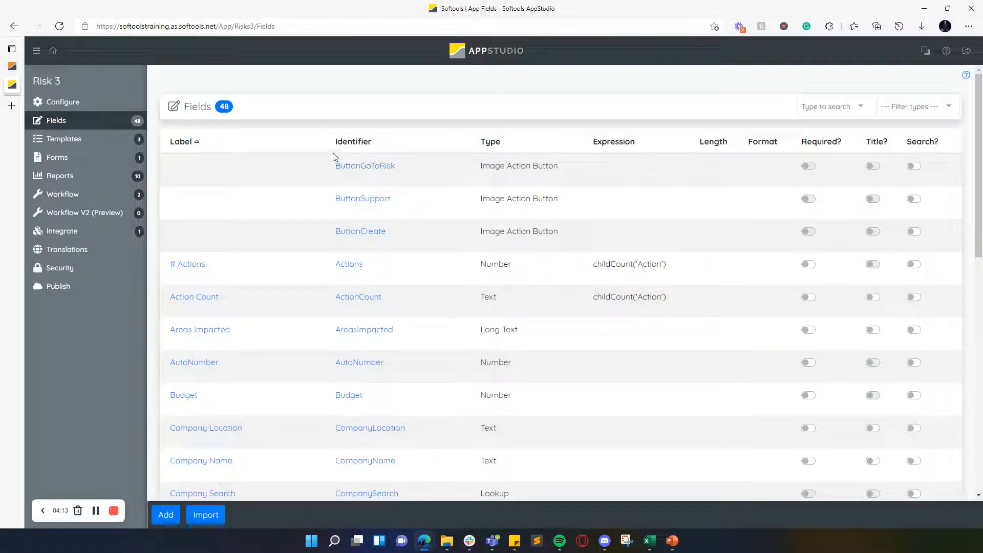
left_click_drag(361, 185, 413, 235)
left_click(618, 246)
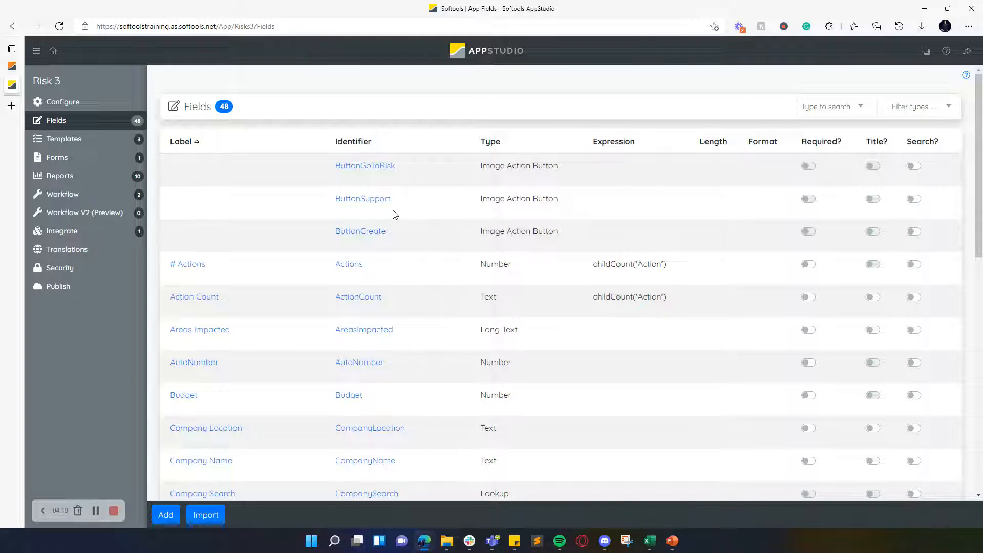
Step: Leave the Risk 3 app and add a new dashboard titled Risk Dashboard
left_click(52, 50)
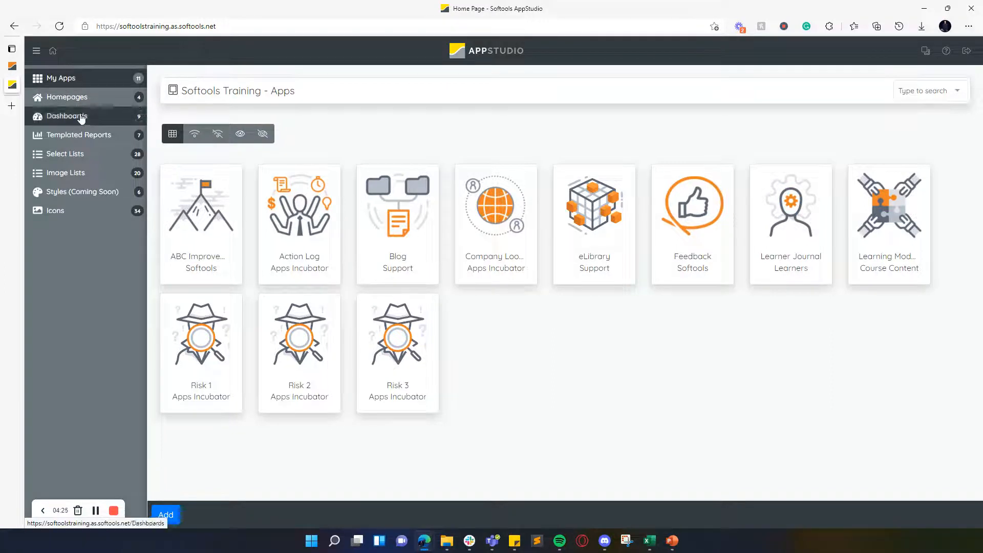
left_click(103, 117)
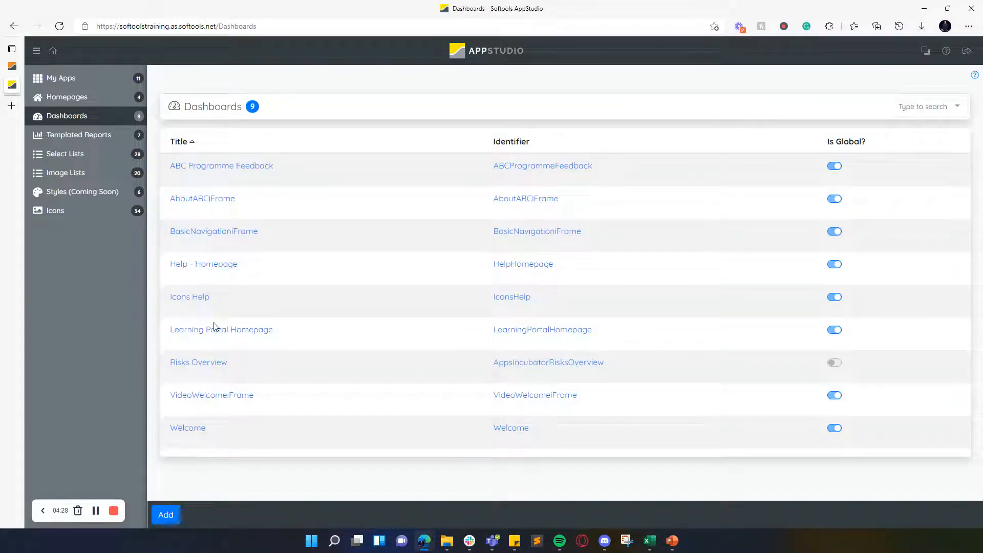
left_click(169, 516)
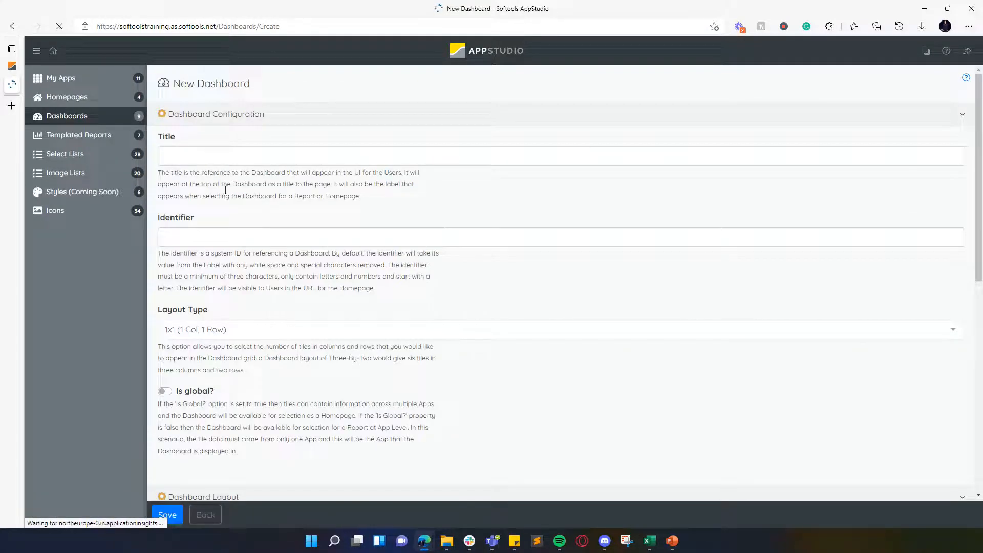
left_click(237, 162)
type("Risk Dashboard")
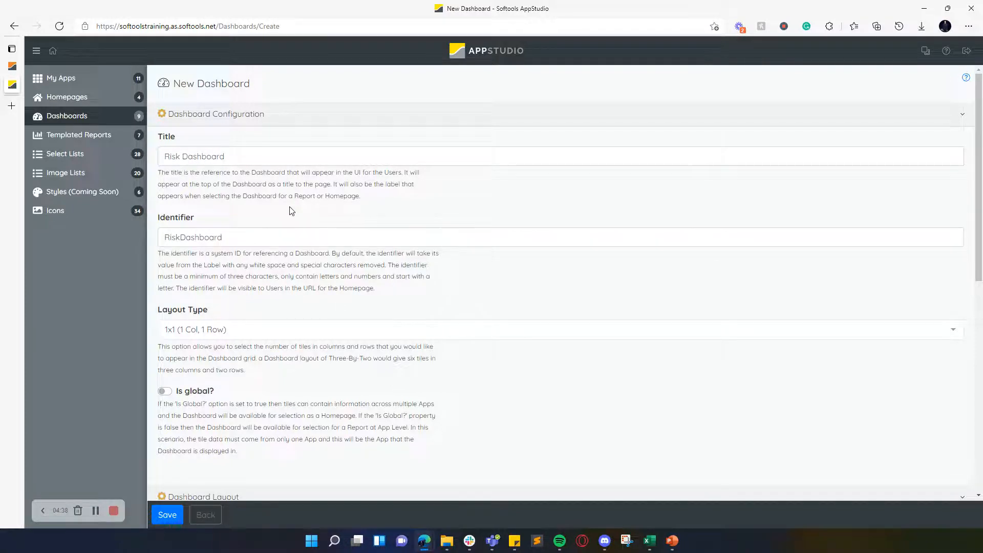
Step: Set the Risk Dashboard layout type to 3x2 (3 Col, 2 Row)
scroll(292, 211, "down", 3)
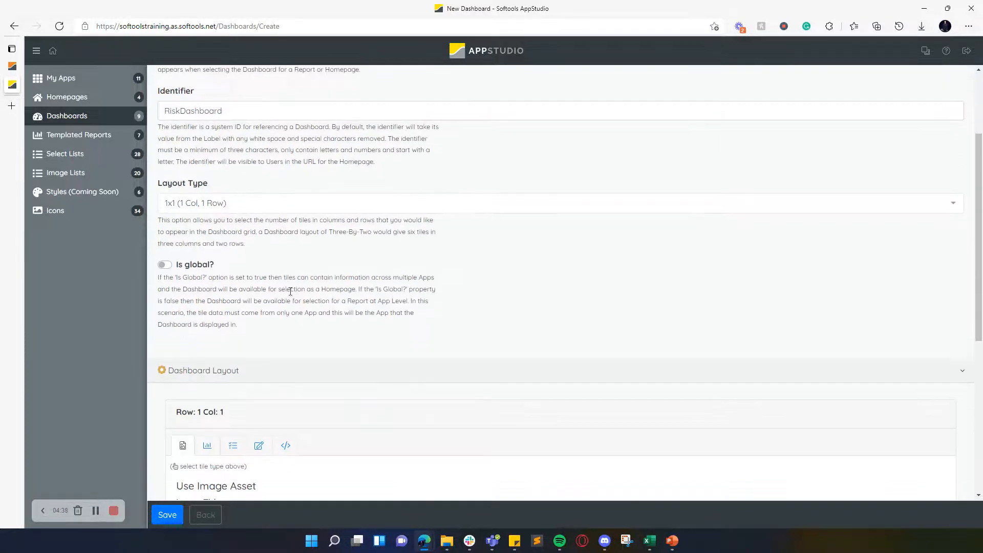
left_click(219, 198)
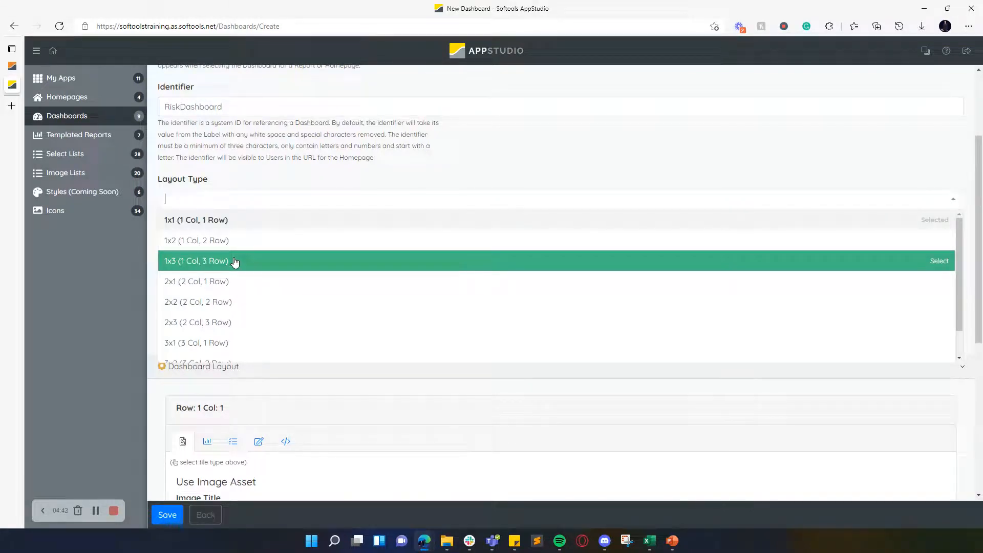
scroll(235, 268, "down", 2)
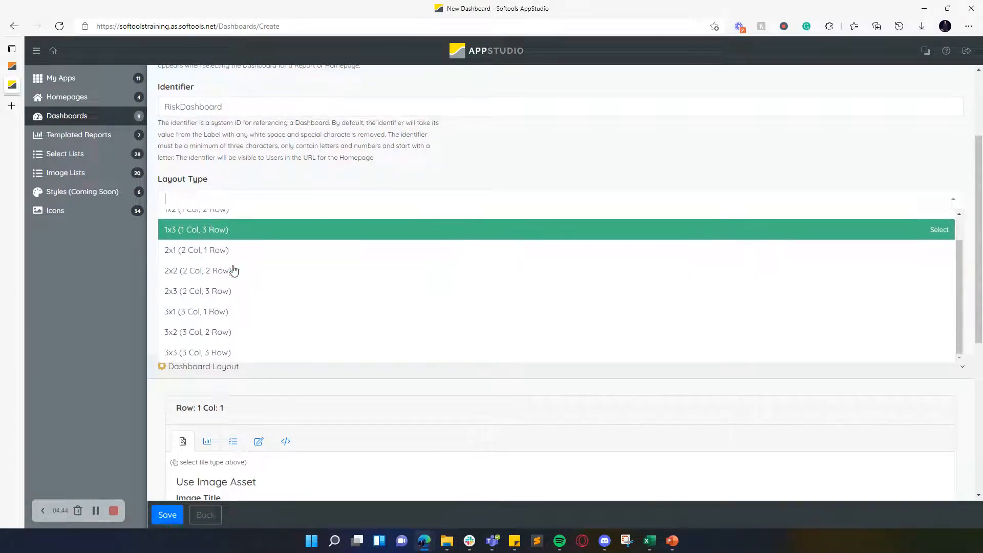
left_click(229, 335)
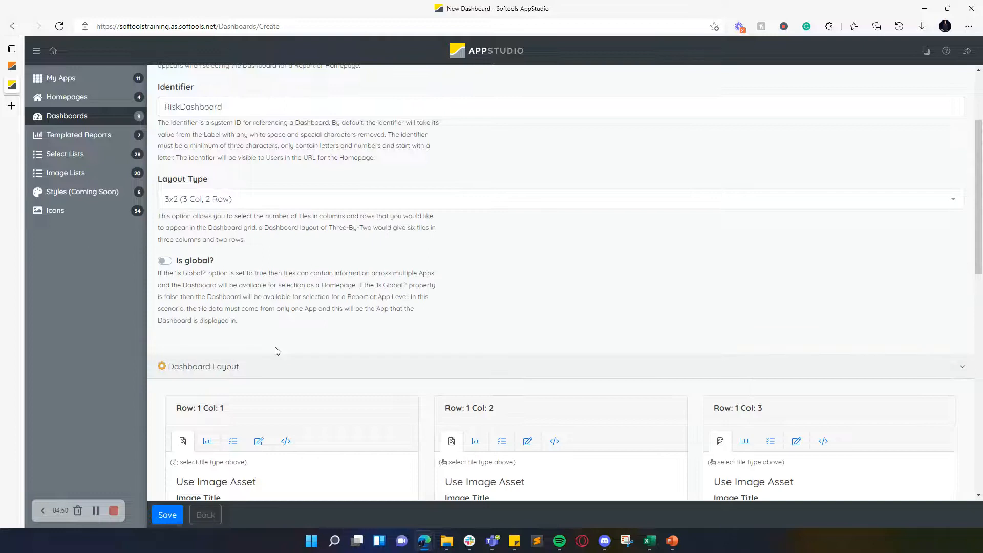
Step: Hide all three cells of dashboard row 1 and switch the Row 1 Col 1 image source to Logo URL
scroll(267, 295, "down", 5)
scroll(267, 296, "down", 1)
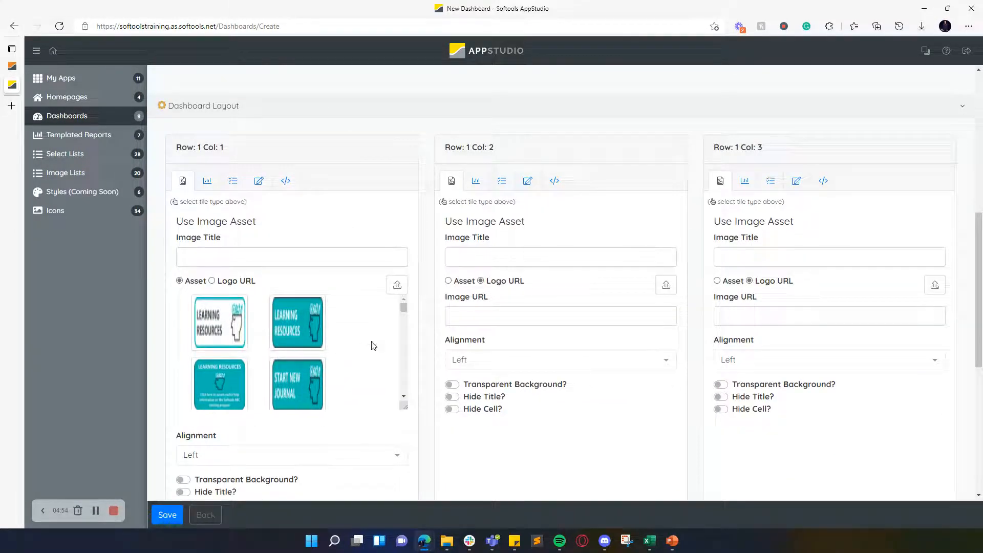
scroll(221, 451, "down", 1)
left_click(208, 439)
left_click(502, 350)
left_click(749, 345)
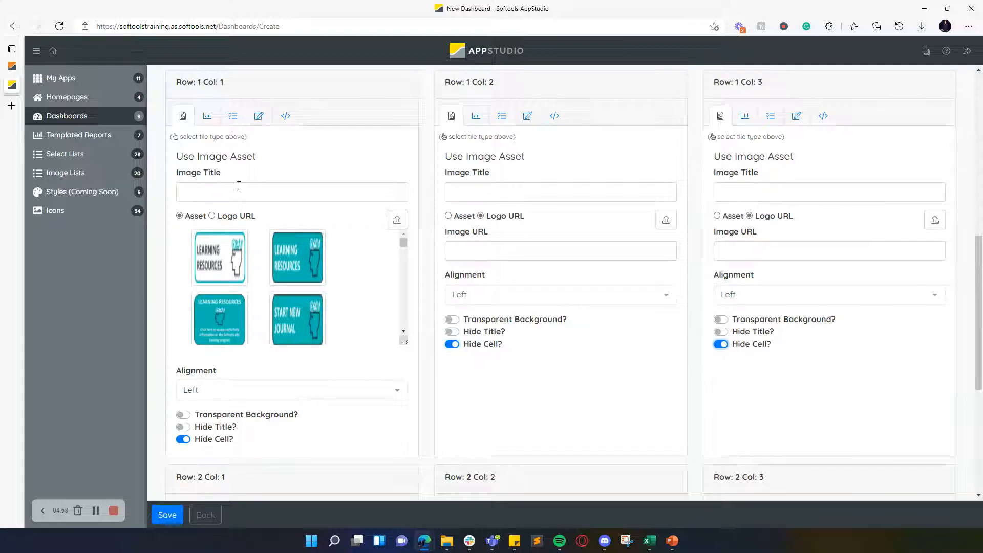
left_click(225, 216)
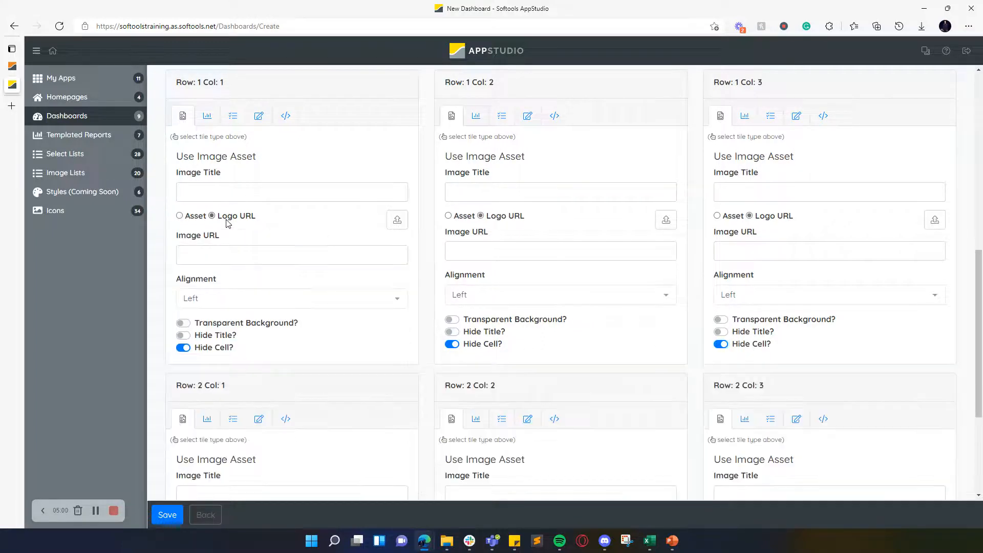
Step: Upload Risk Homepage.png from the Downloads folder as the image asset of the Row 1 Col 2 tile
scroll(589, 402, "down", 3)
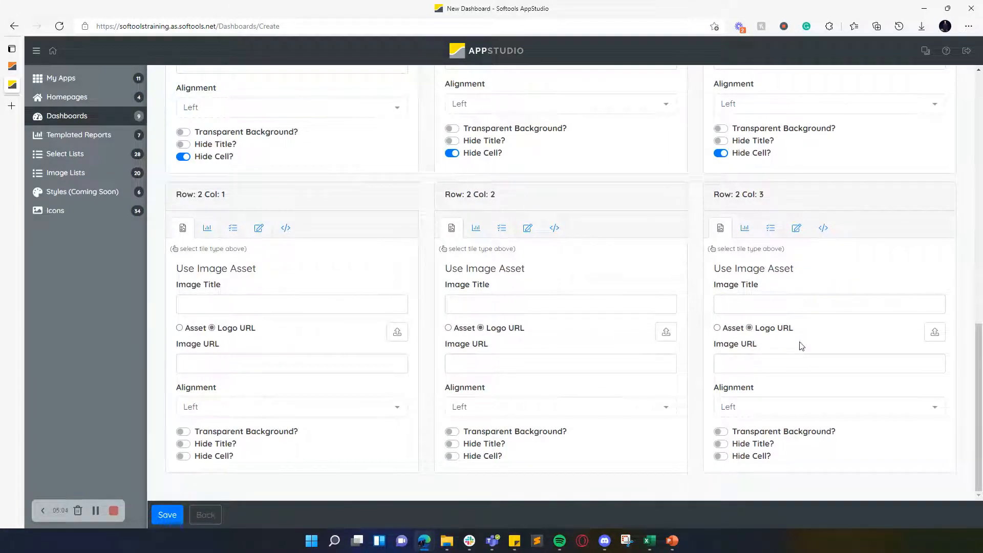
scroll(491, 321, "up", 4)
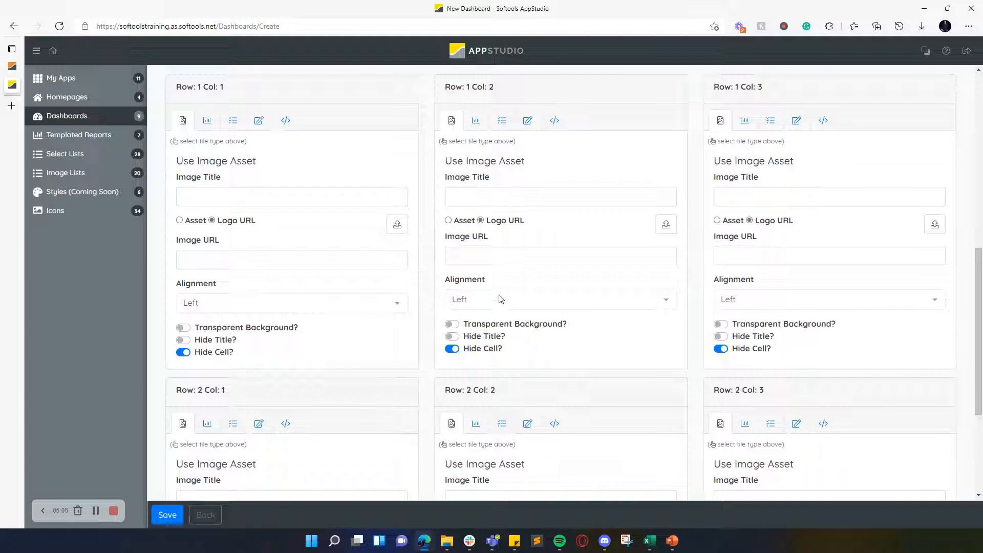
left_click(665, 225)
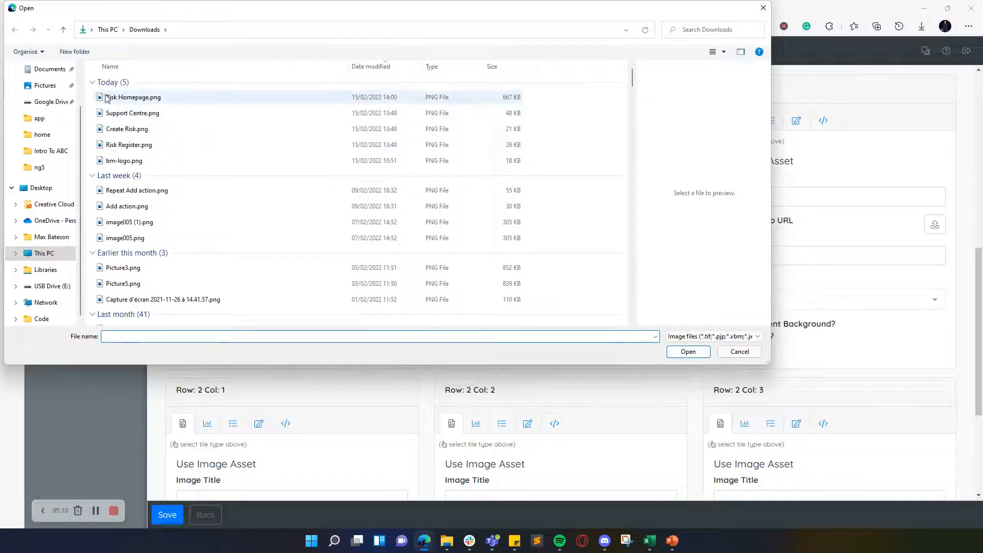
double_click(157, 99)
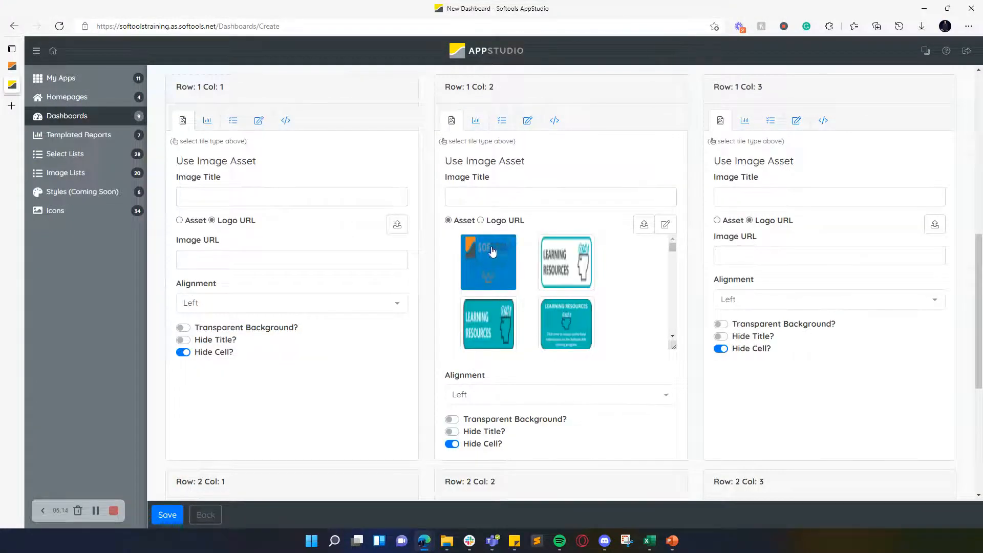
Step: Unhide the Row 1 Col 2 cell, hide its title, make its background transparent and align its image to Center
left_click(481, 448)
left_click(477, 434)
left_click(480, 421)
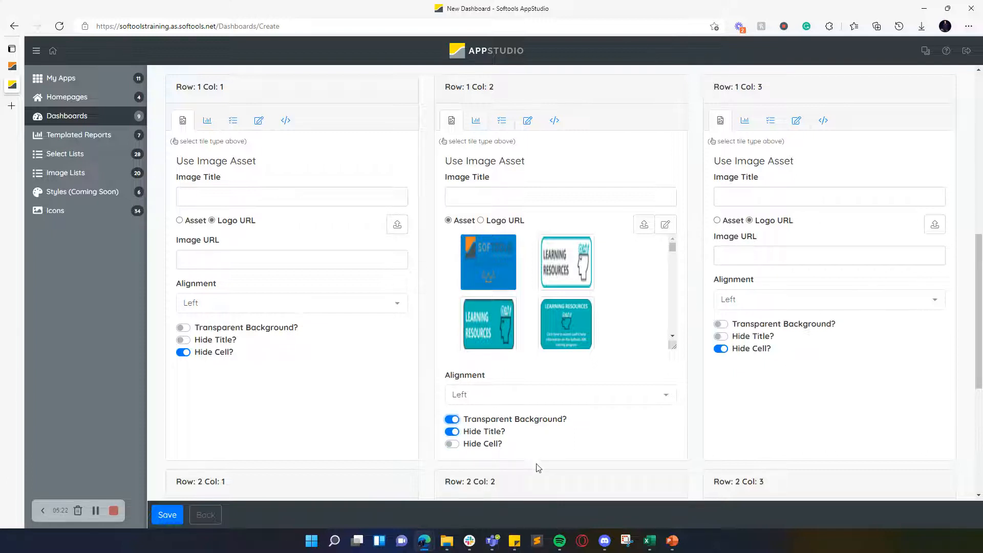
left_click(500, 396)
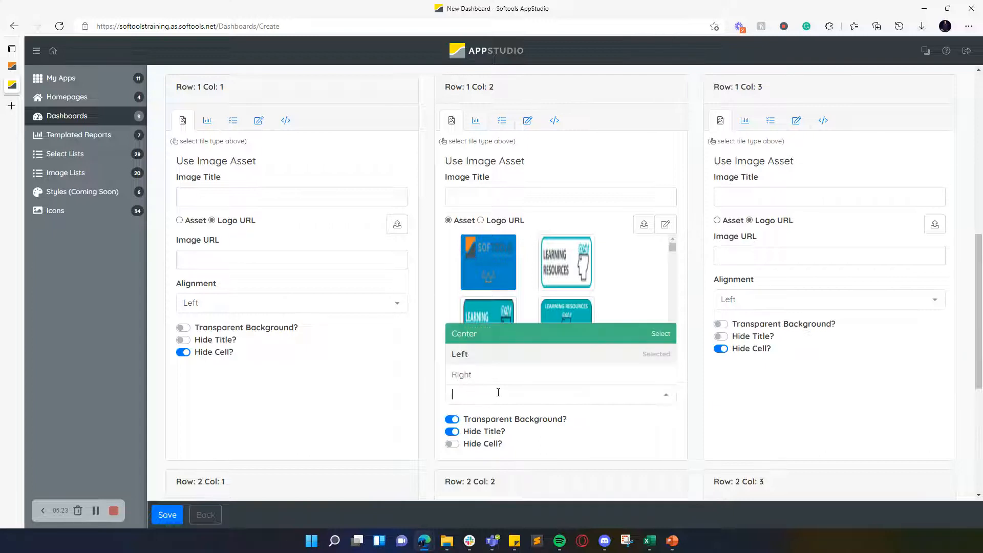
left_click(490, 332)
scroll(575, 422, "down", 4)
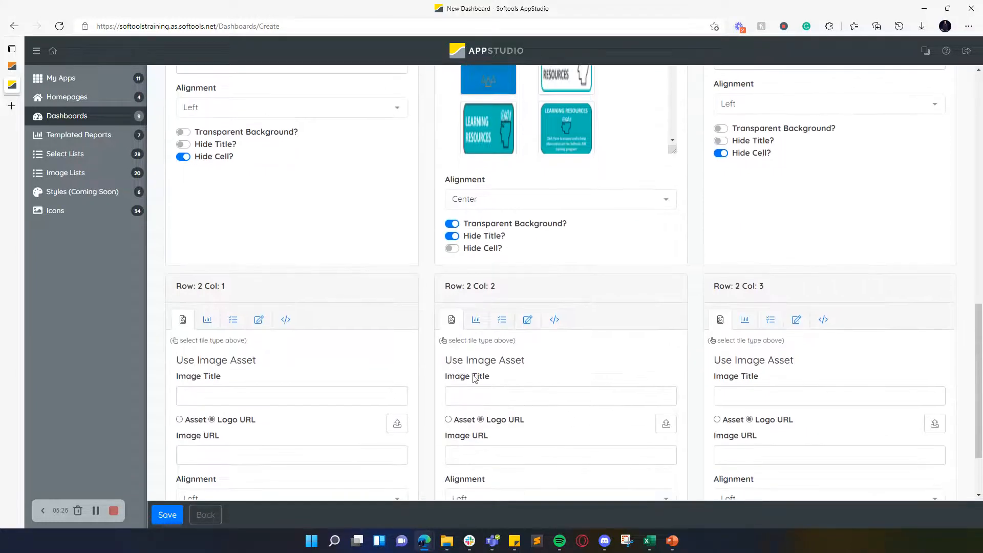
scroll(356, 328, "up", 4)
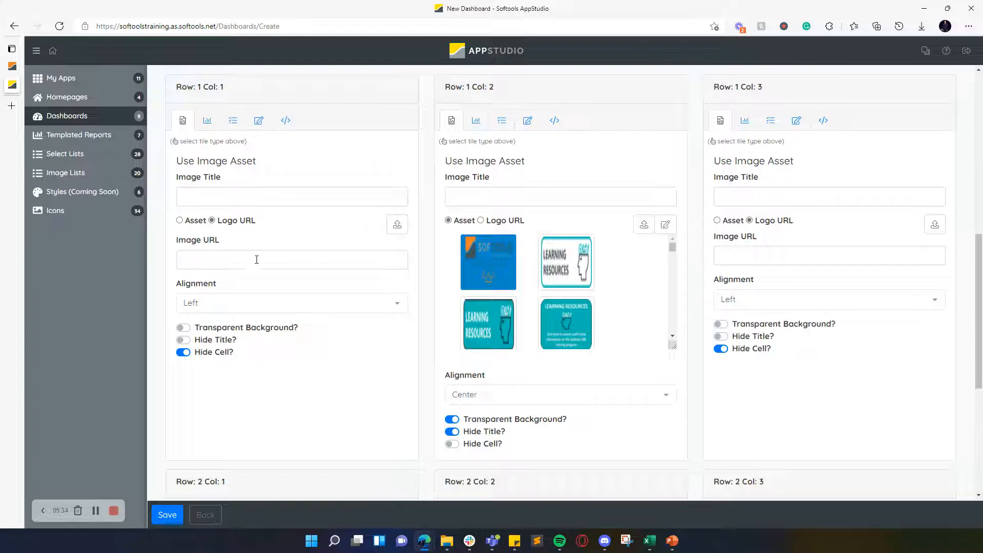
Step: Switch the tile type of all three row 2 cells to Use Button Field
scroll(456, 317, "down", 3)
scroll(780, 364, "down", 1)
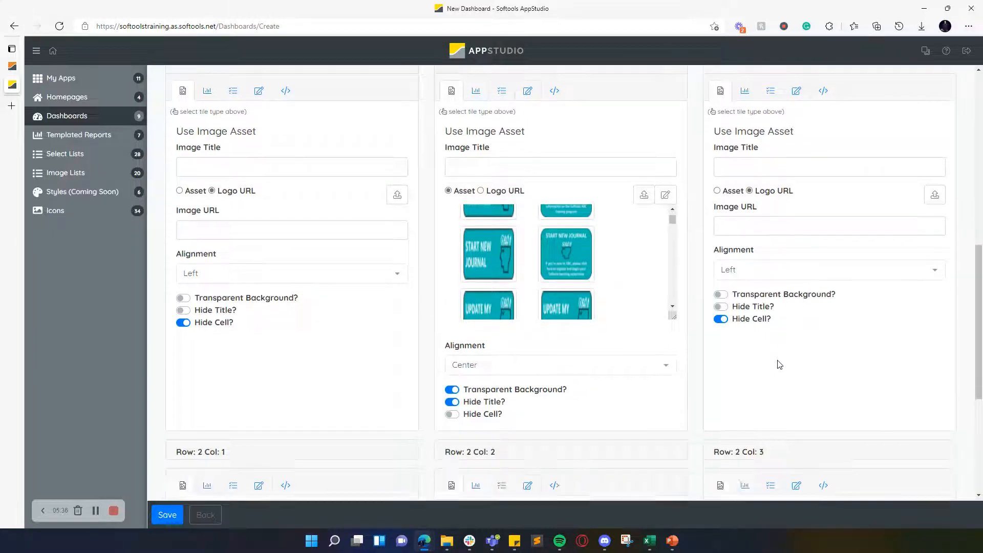
scroll(780, 365, "down", 5)
left_click(258, 227)
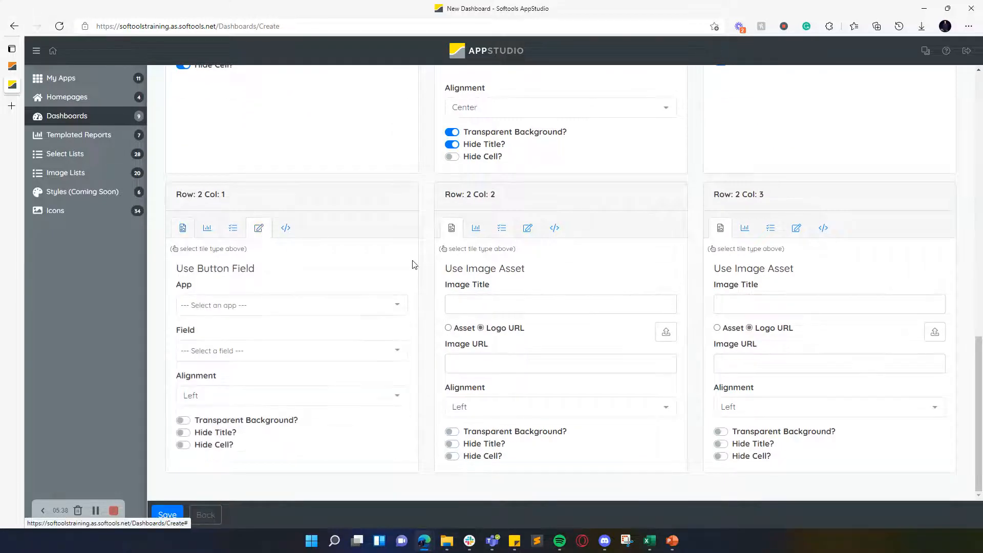
left_click(527, 228)
left_click(797, 228)
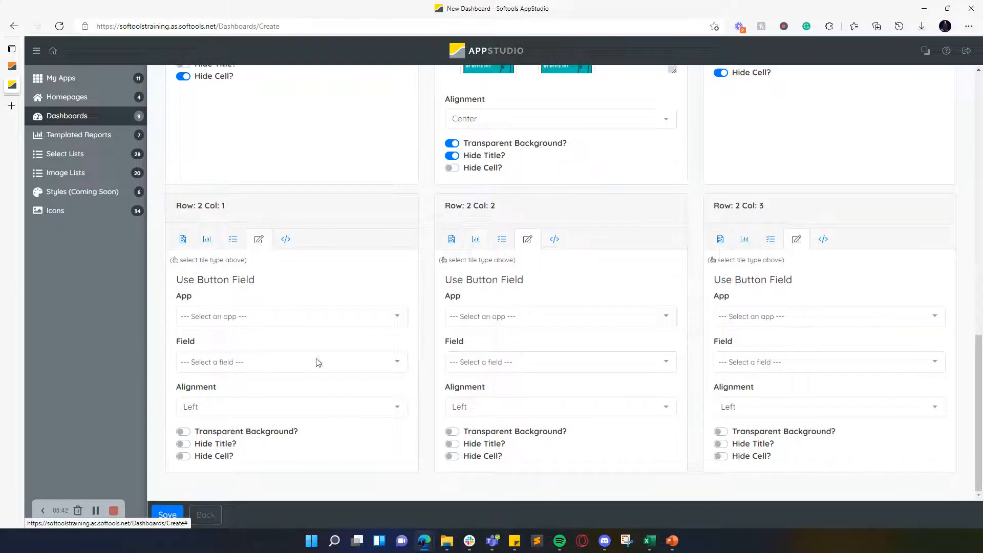
Step: Choose Risk 3 as the app for the button fields in all three row 2 cells
left_click(251, 315)
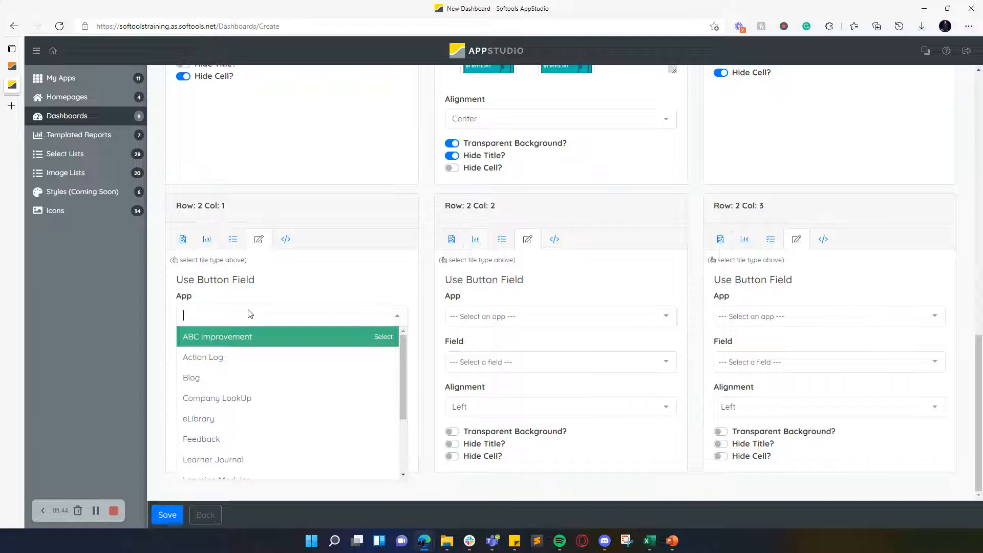
type("ris")
left_click(242, 378)
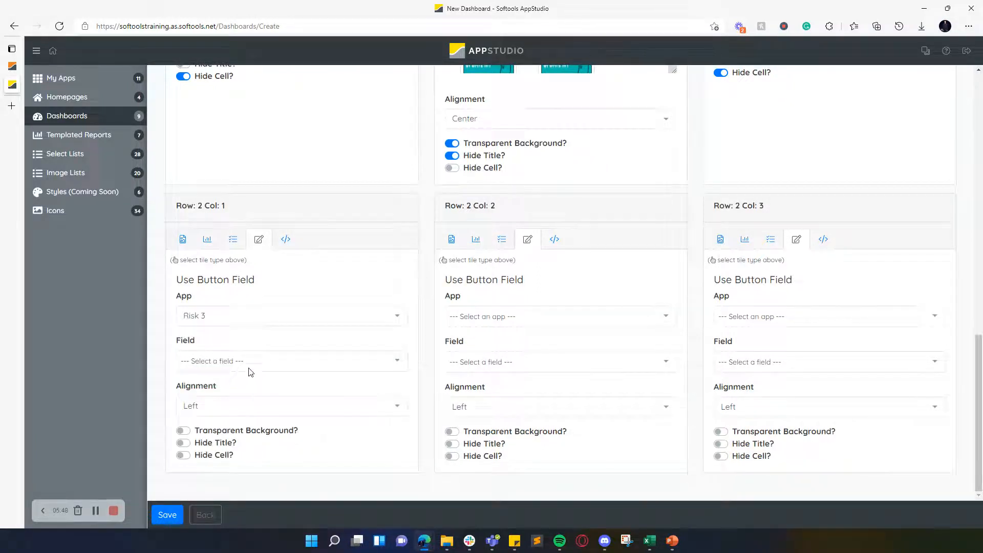
left_click(569, 315)
type("risk")
left_click(566, 377)
left_click(779, 312)
type("risk")
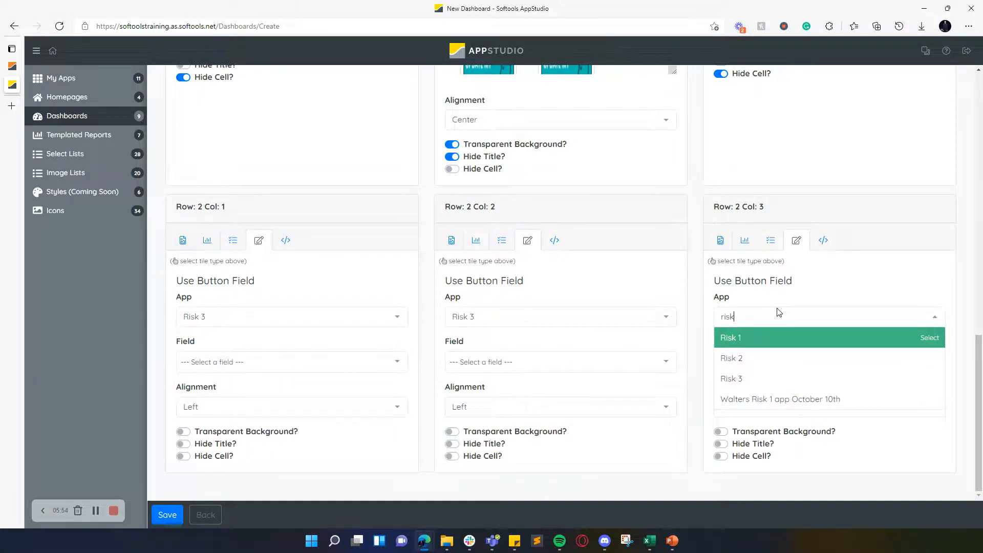
left_click(758, 379)
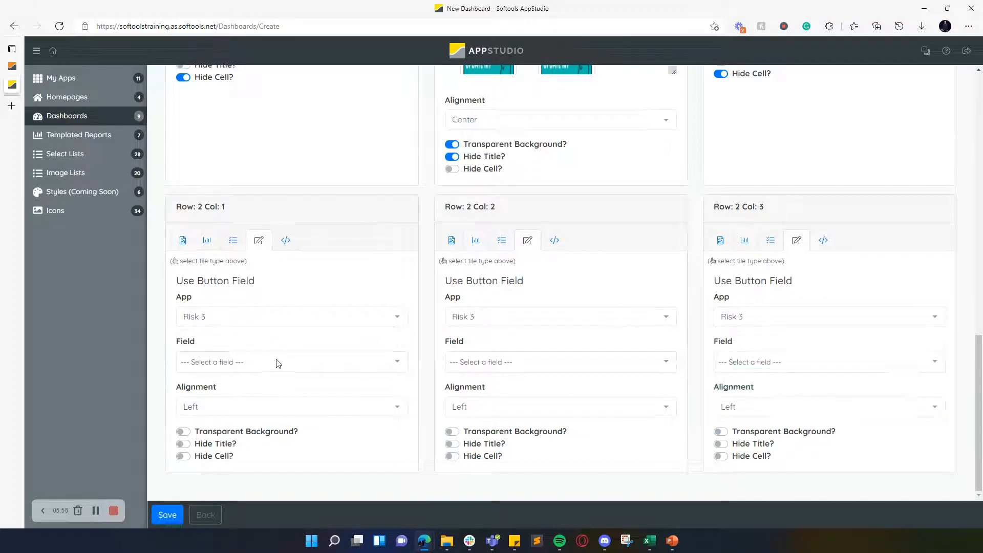
Step: Assign [ButtonGoToRisk] to the Row 2 Col 1 tile, align it to Center, make its background transparent and hide its title
left_click(276, 359)
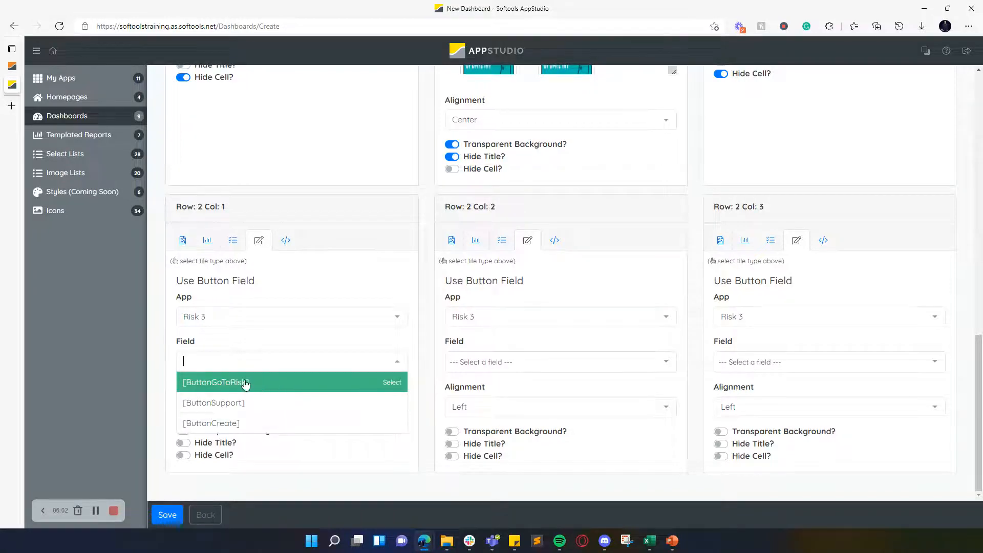
left_click(209, 383)
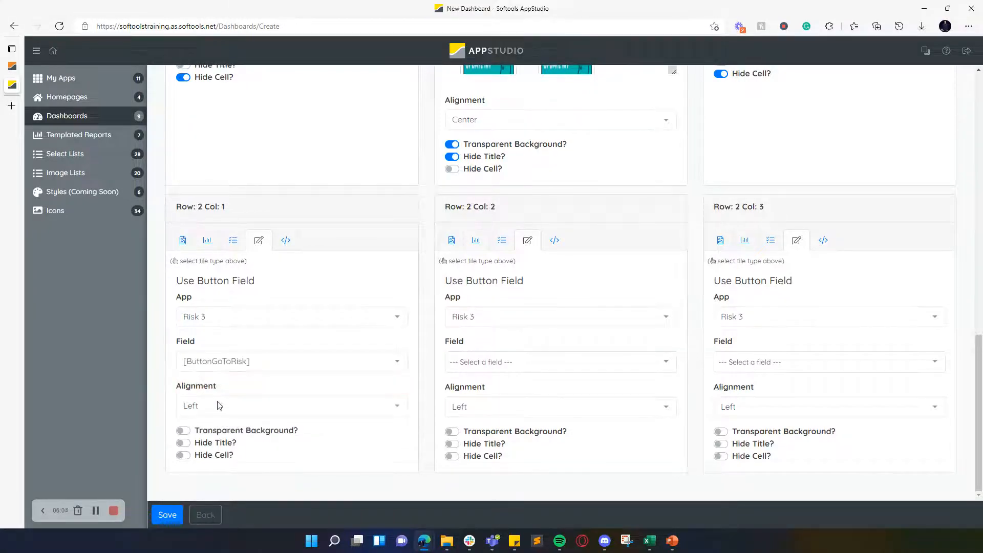
left_click(219, 405)
left_click(214, 347)
left_click(213, 435)
left_click(214, 444)
Step: Assign [ButtonCreate] to the Row 2 Col 2 tile with Center alignment, a transparent background and a hidden title
left_click(507, 363)
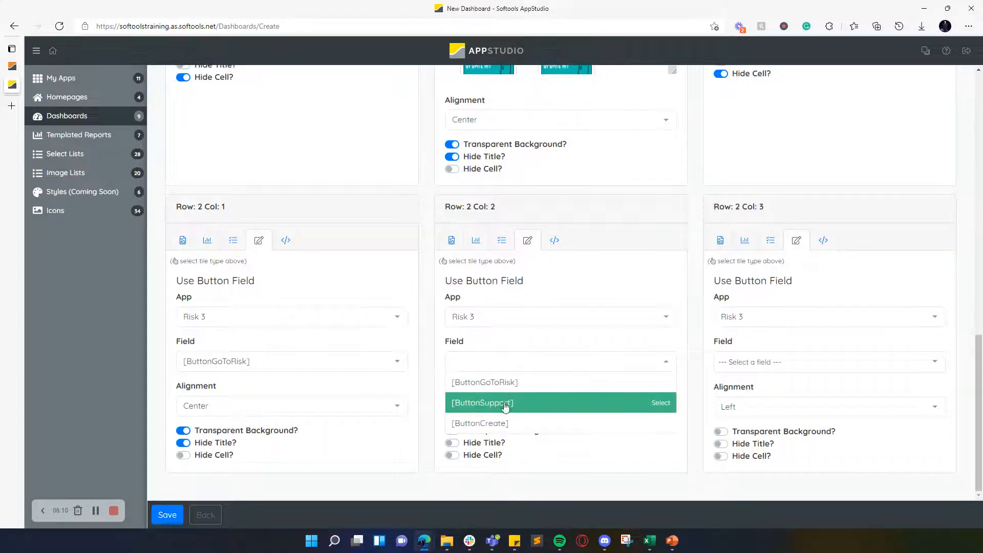
left_click(497, 425)
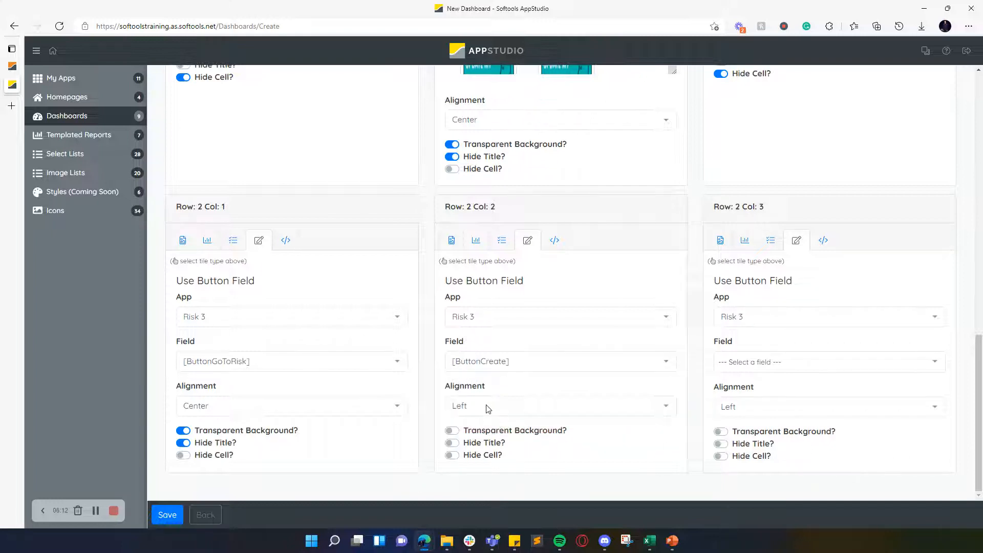
left_click(487, 405)
left_click(483, 355)
left_click(479, 432)
left_click(480, 446)
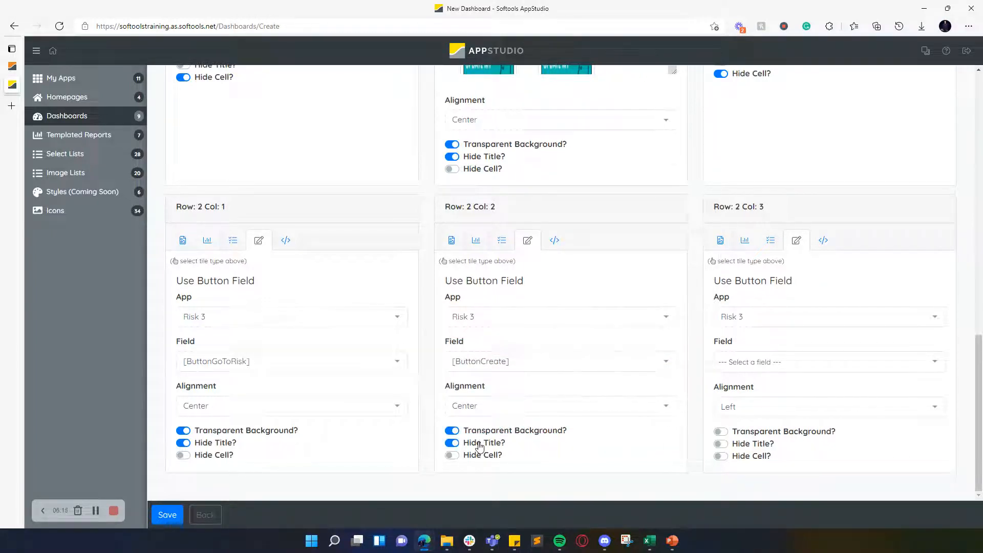
Step: Give the Row 2 Col 3 tile [ButtonSupport], Center alignment, a transparent background and a hidden title, and save the dashboard
left_click(745, 362)
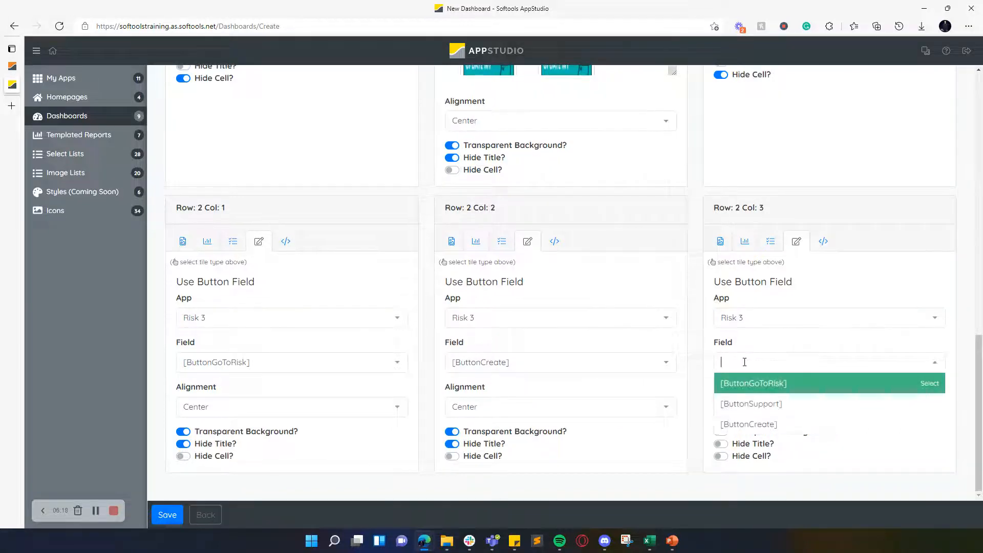
left_click(752, 410)
left_click(744, 408)
left_click(754, 346)
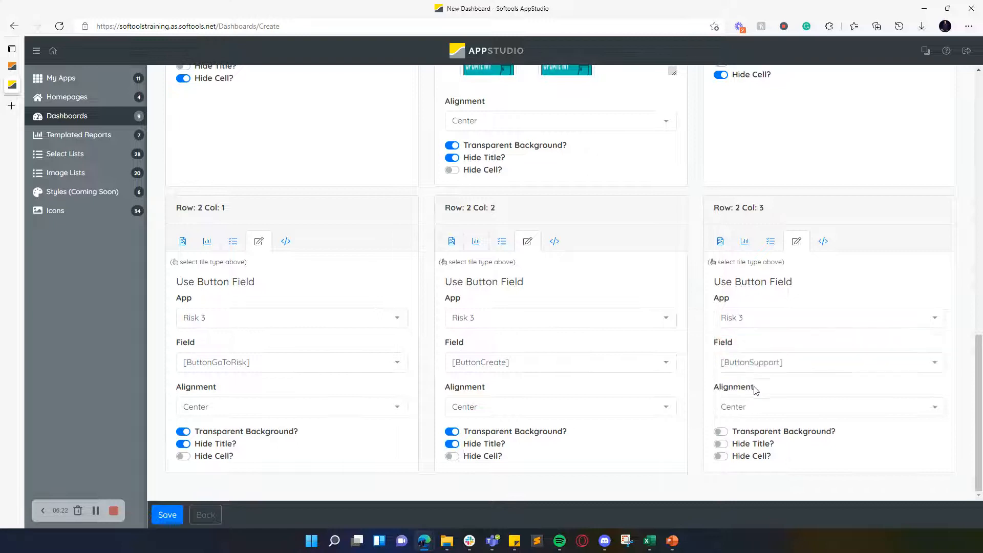
left_click(757, 433)
left_click(760, 446)
left_click(174, 515)
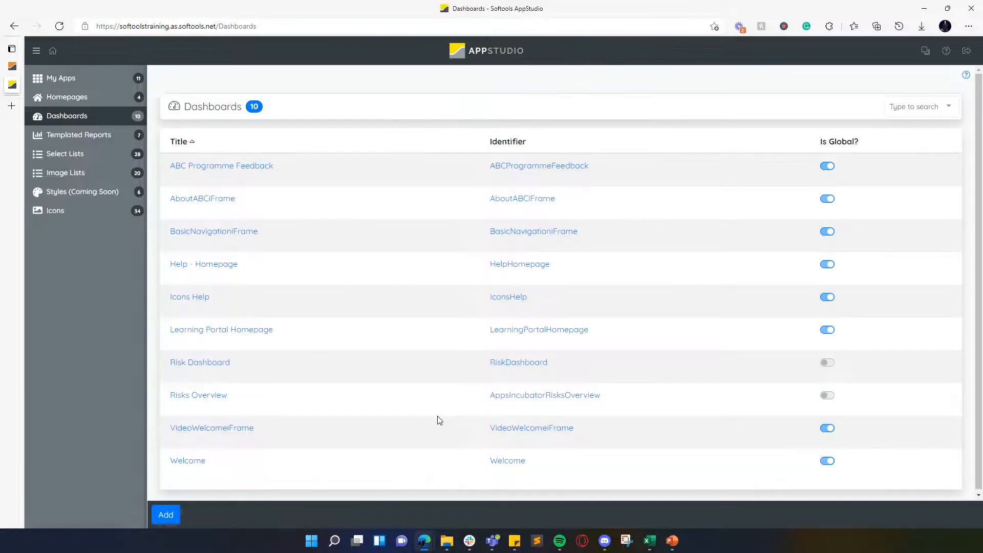
Step: Review the homepages and dashboards lists and the description of the Is global? option in a blank dashboard configuration
left_click(72, 102)
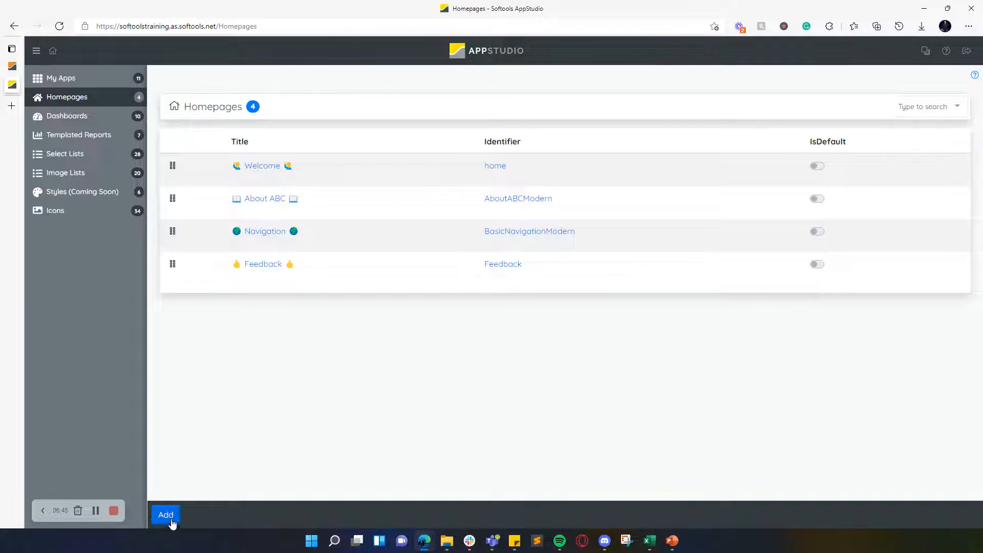
left_click(92, 120)
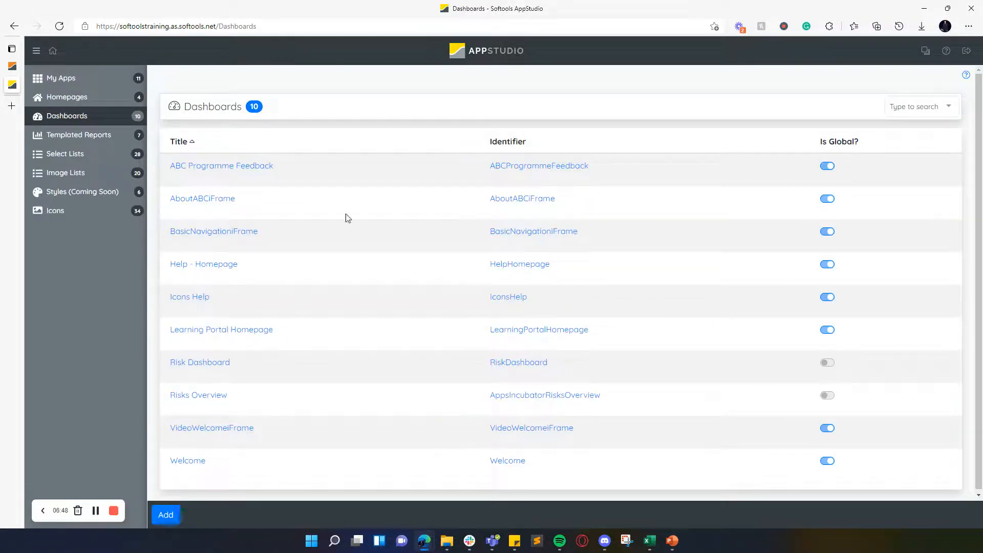
left_click(19, 31)
left_click(20, 28)
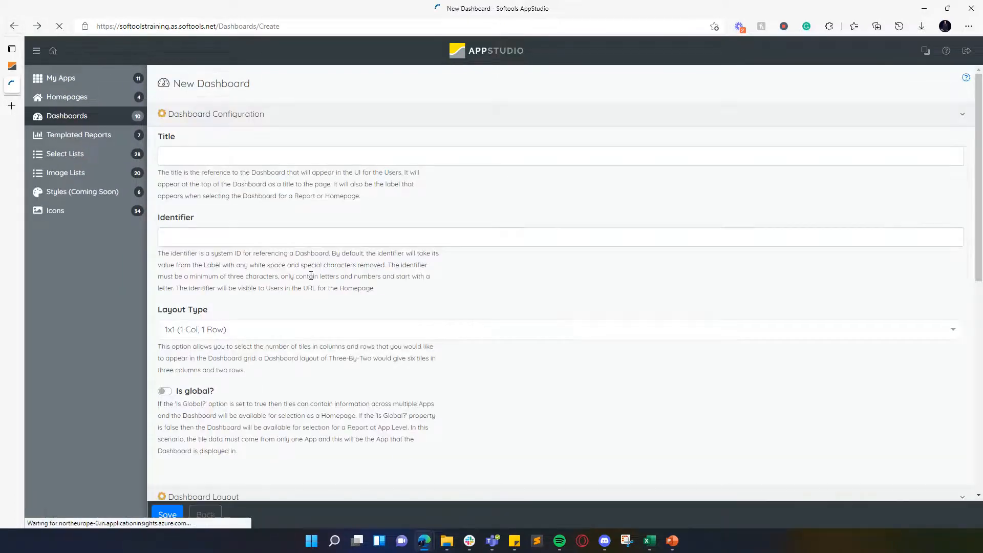
scroll(297, 382, "down", 3)
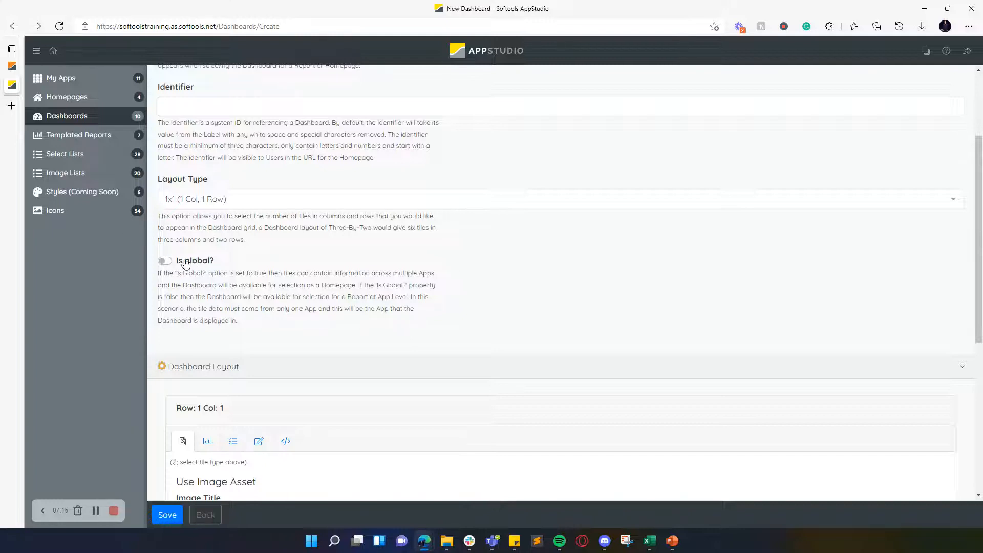
Step: Open the Risk 3 app's reports and start creating a new report of type Dashboard
left_click(53, 51)
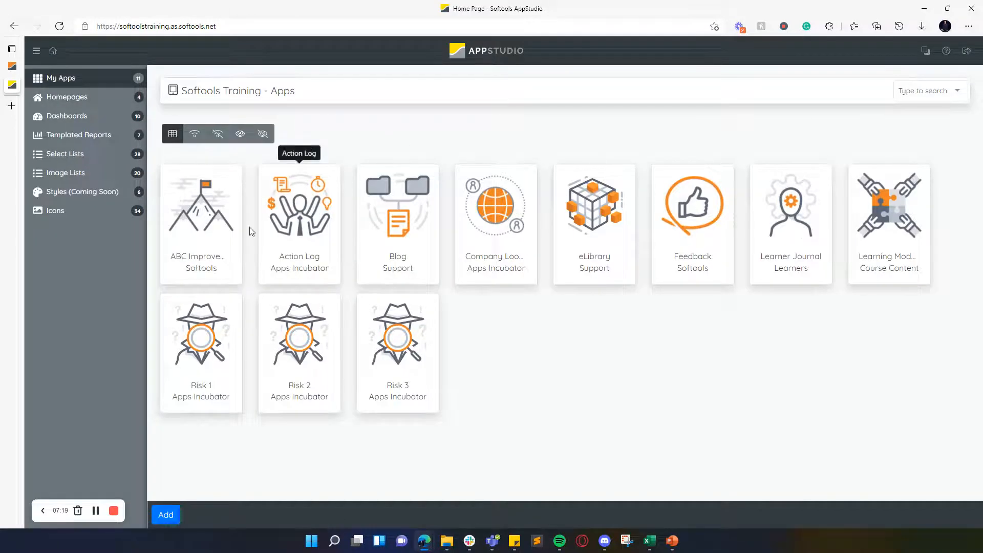
left_click(413, 396)
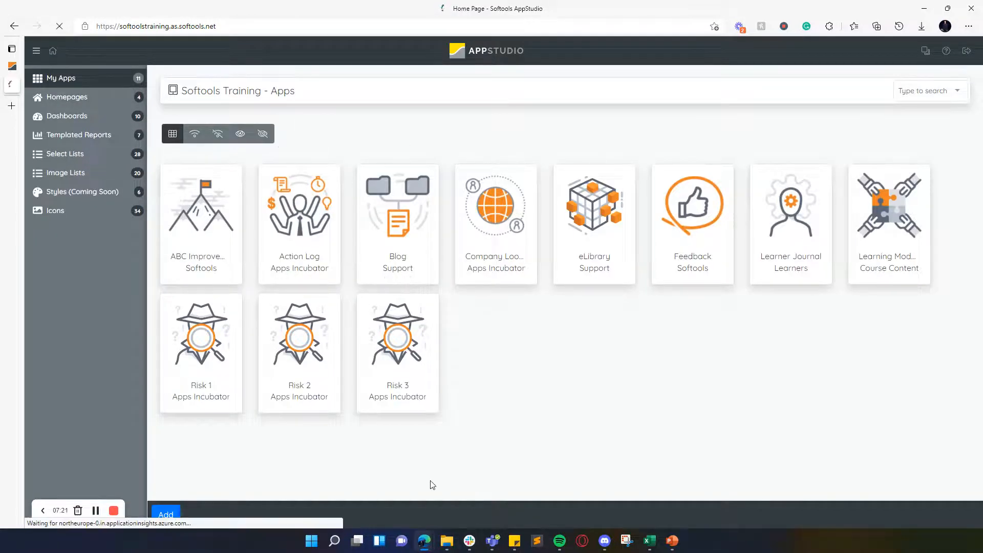
left_click(76, 183)
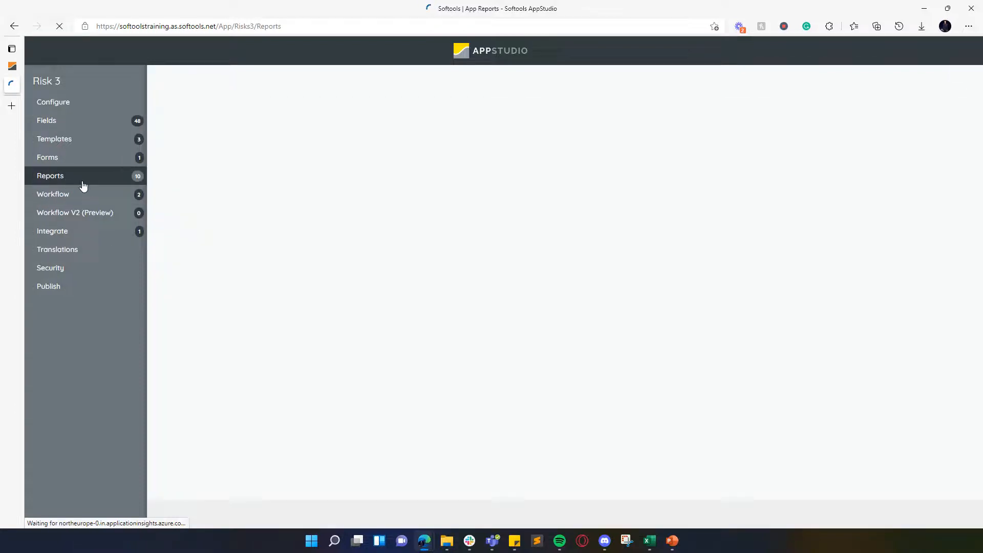
left_click(166, 514)
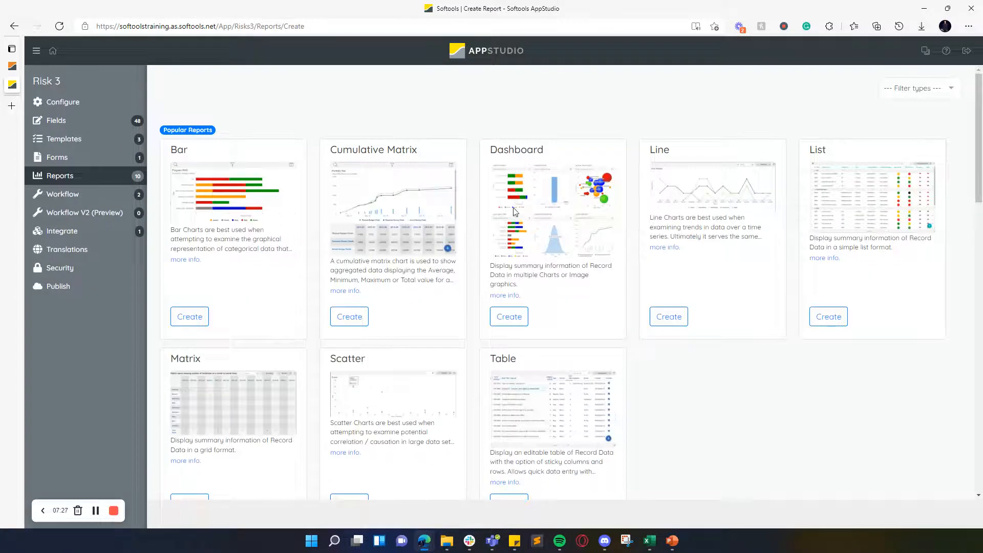
left_click_drag(501, 150, 547, 152)
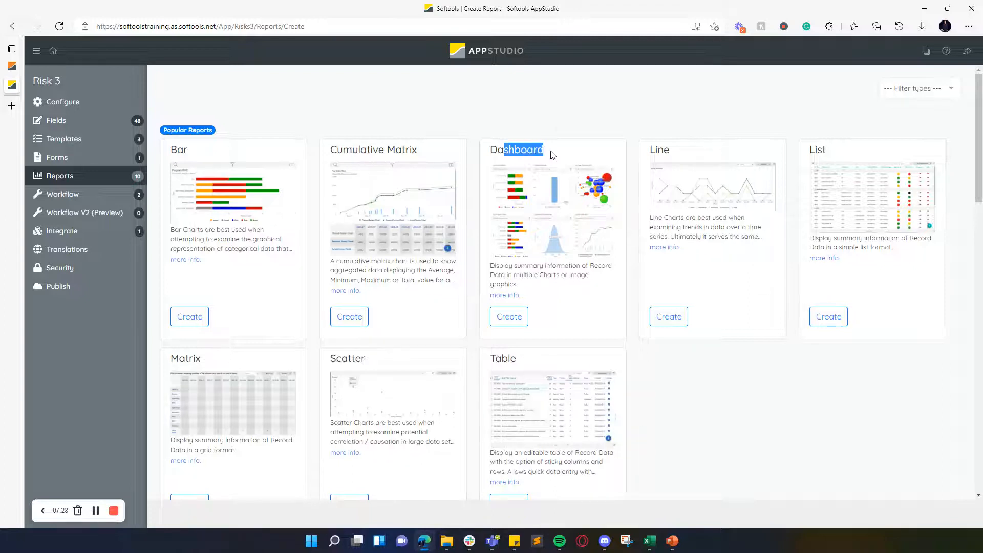
left_click(509, 316)
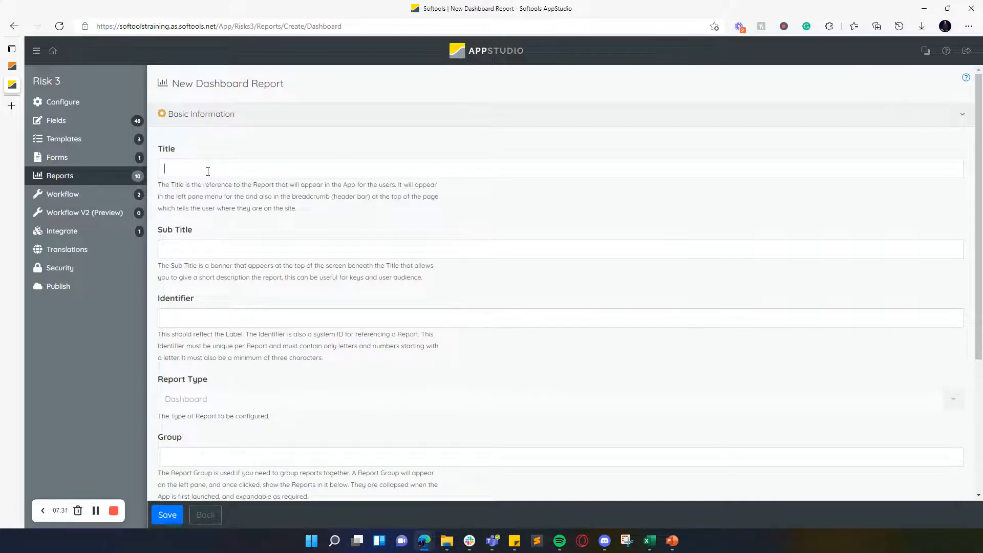
Step: Title the report Risk Dashboard, set its content to Risk Dashboard [RiskDashboard], and save the report
left_click(208, 171)
type("Risk Dash")
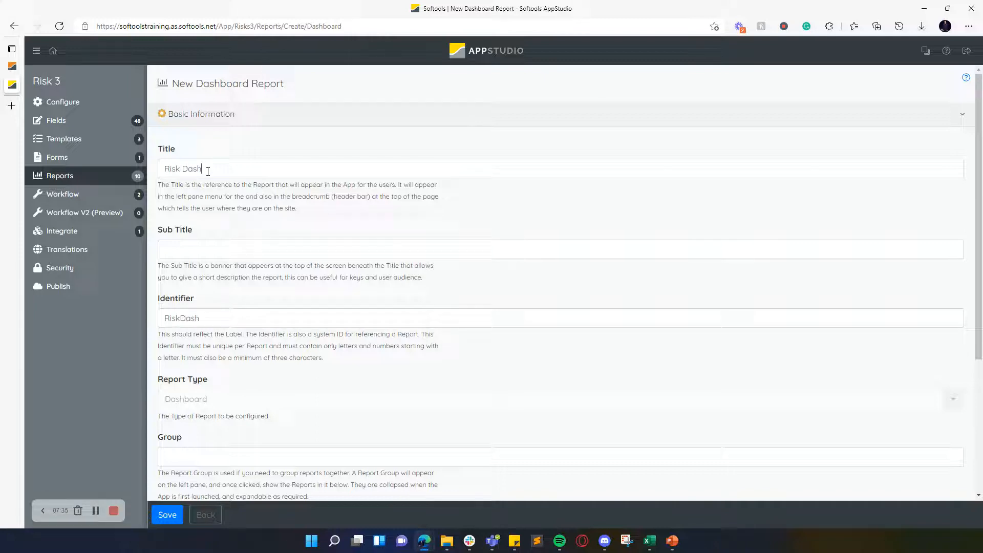
type("board")
scroll(336, 350, "down", 4)
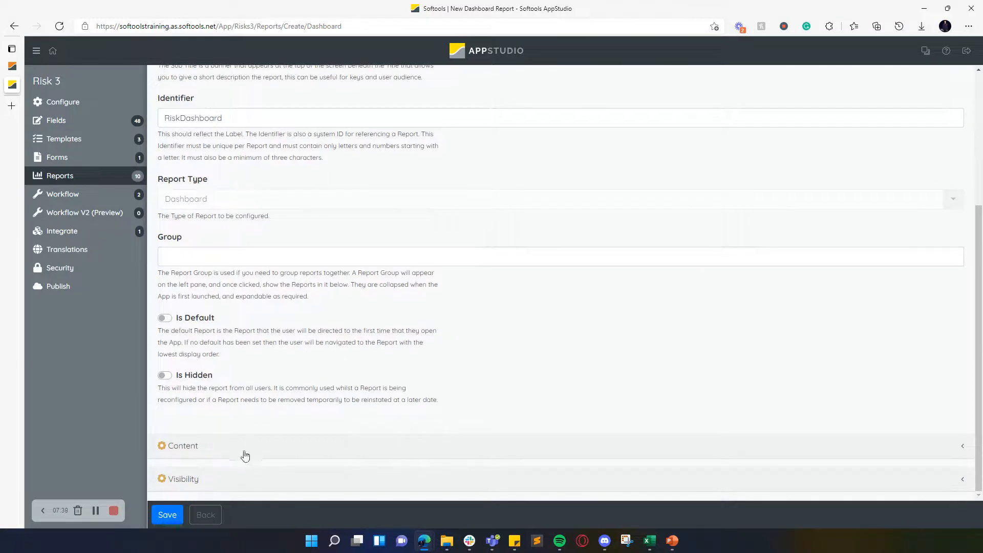
left_click(235, 445)
scroll(241, 433, "down", 3)
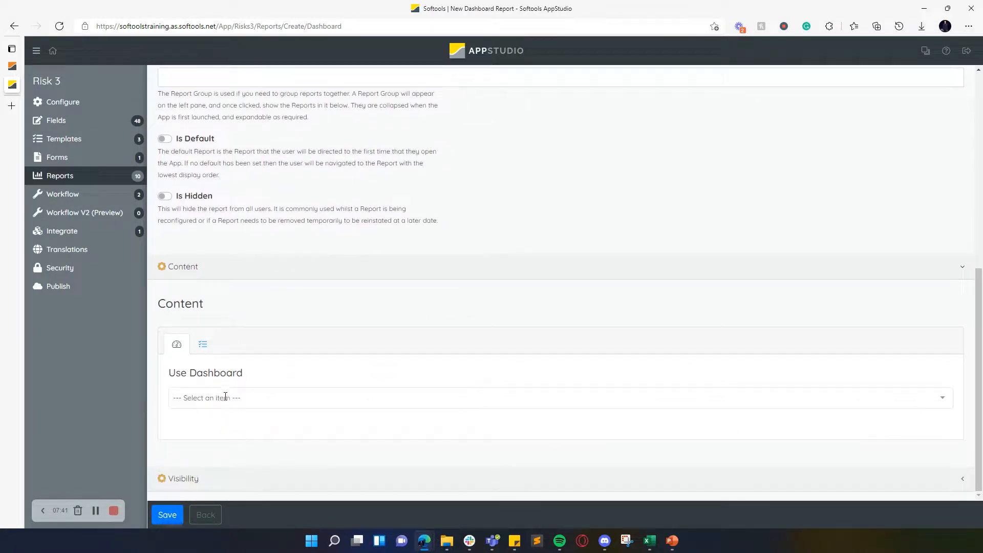
left_click(225, 399)
scroll(286, 310, "down", 1)
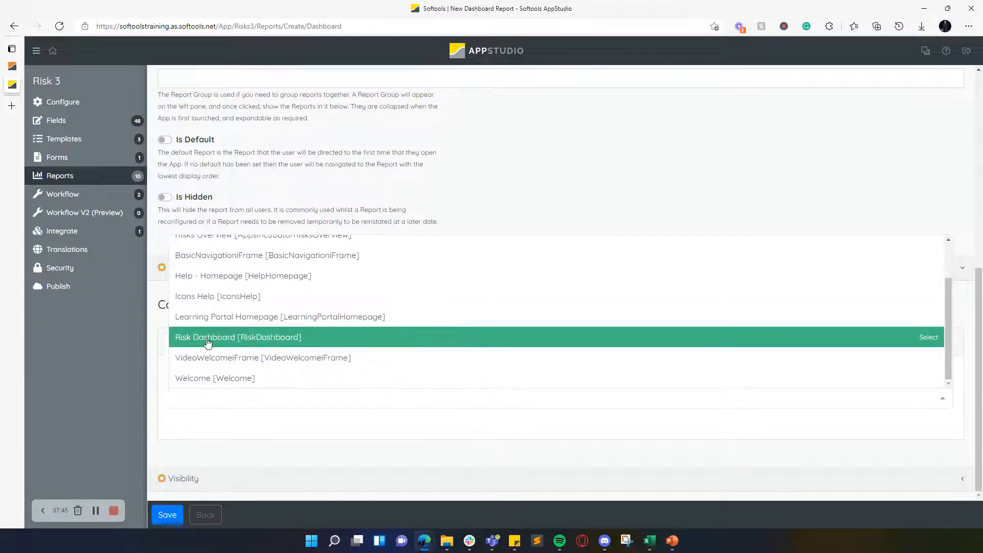
left_click(266, 337)
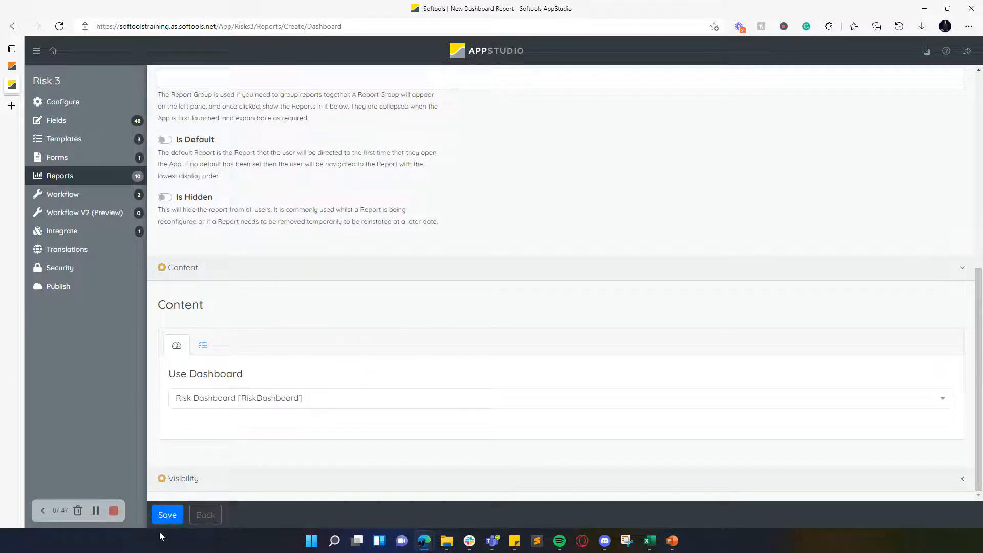
left_click(165, 515)
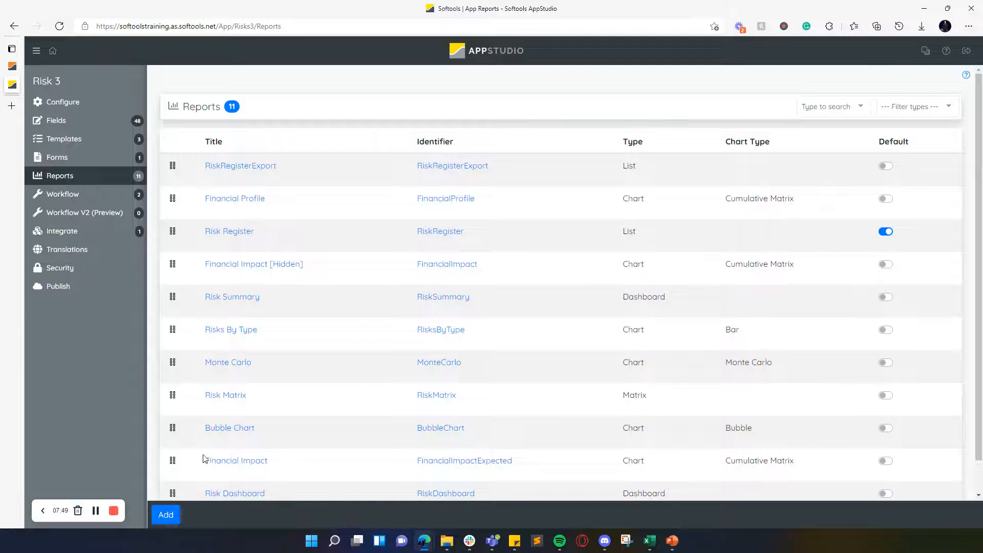
Step: Move the Risk Dashboard report to the first place in the Risk 3 reports order
scroll(203, 459, "down", 1)
left_click_drag(173, 459, 168, 165)
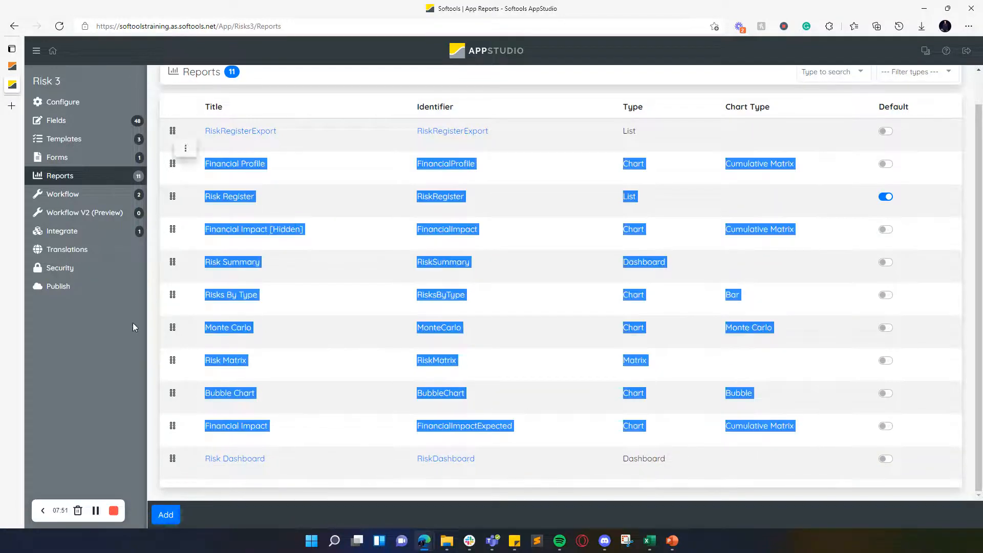
left_click(146, 311)
left_click_drag(173, 456, 175, 132)
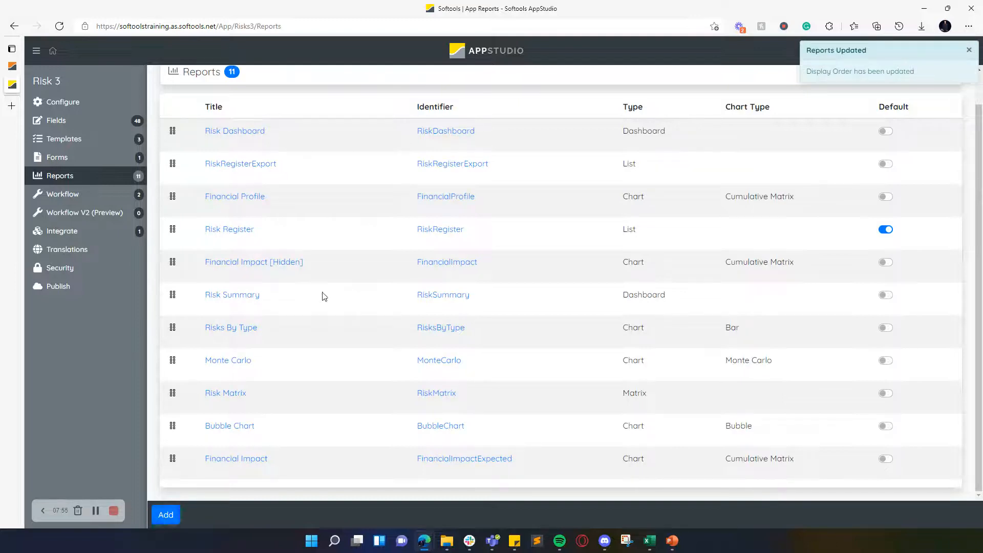
scroll(349, 284, "up", 1)
Step: Switch to the live site, resync the Risk 3 app and open its Risk Dashboard report
left_click(7, 67)
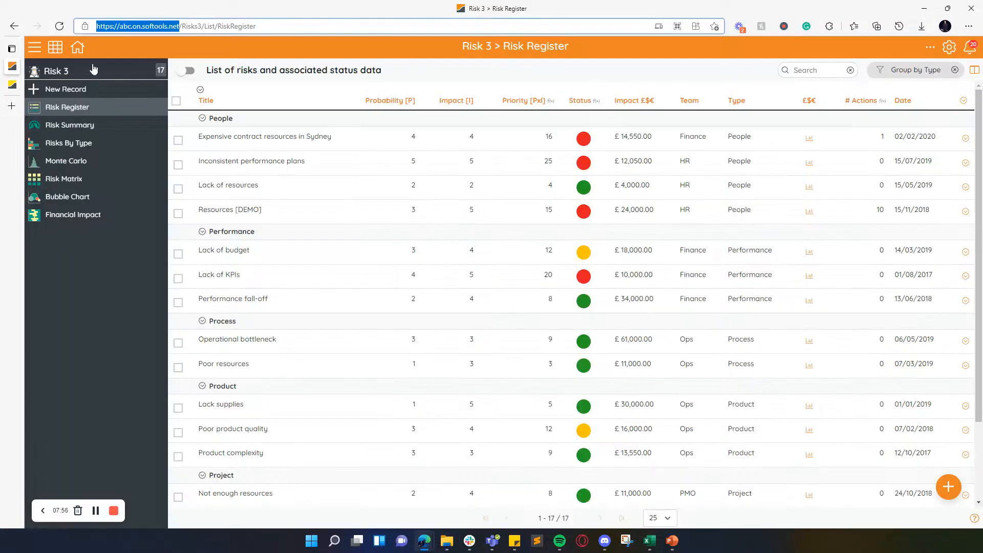
left_click(929, 47)
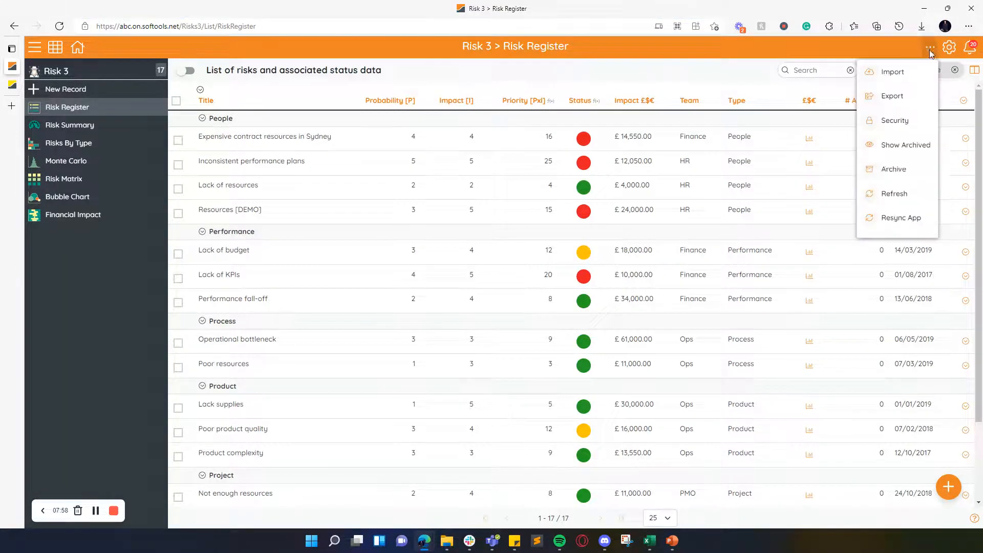
left_click(908, 208)
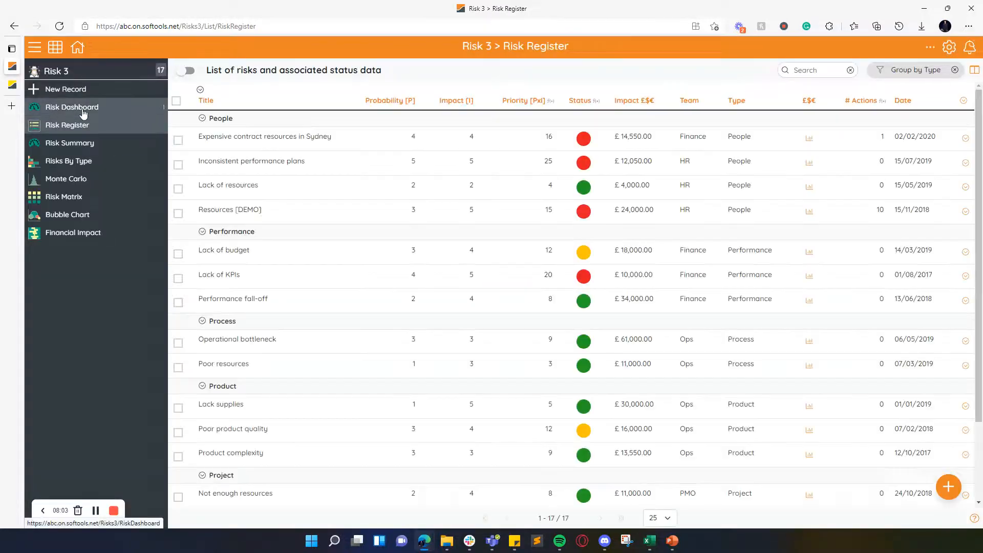
left_click(82, 108)
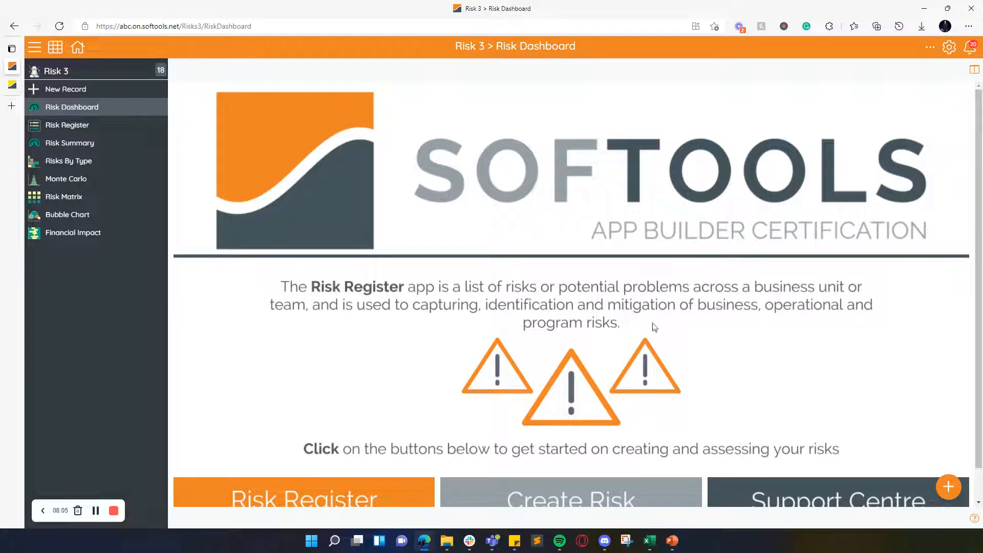
scroll(482, 313, "down", 1)
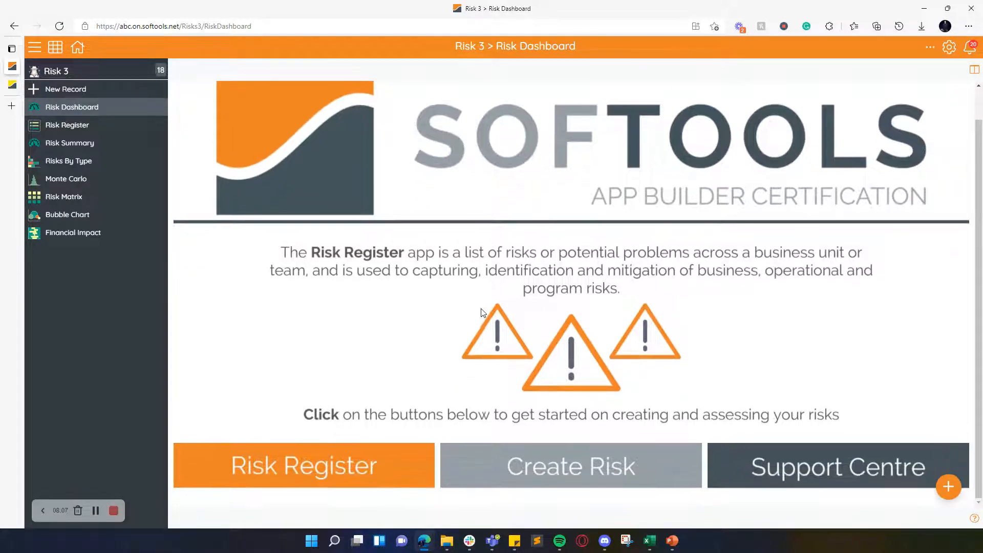
scroll(612, 198, "up", 1)
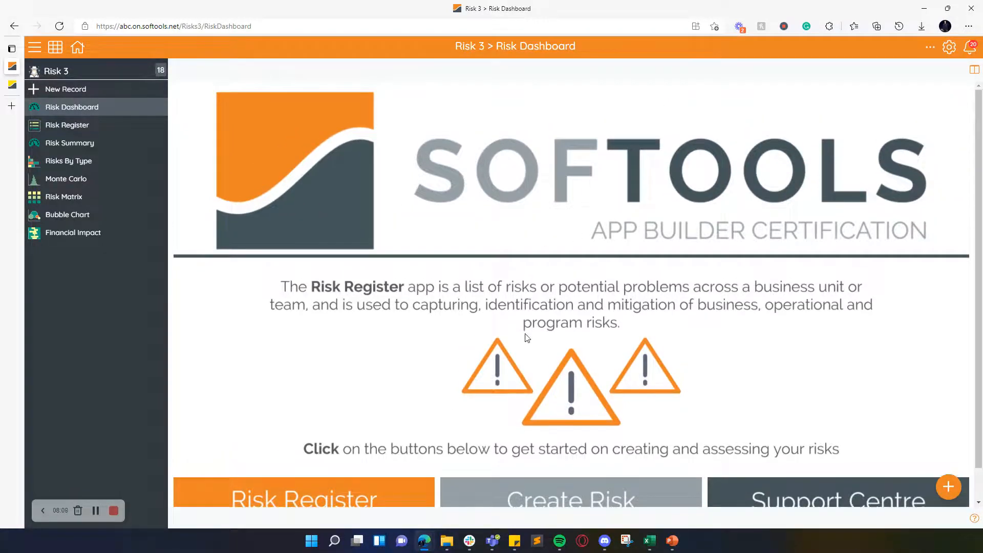
scroll(528, 336, "down", 1)
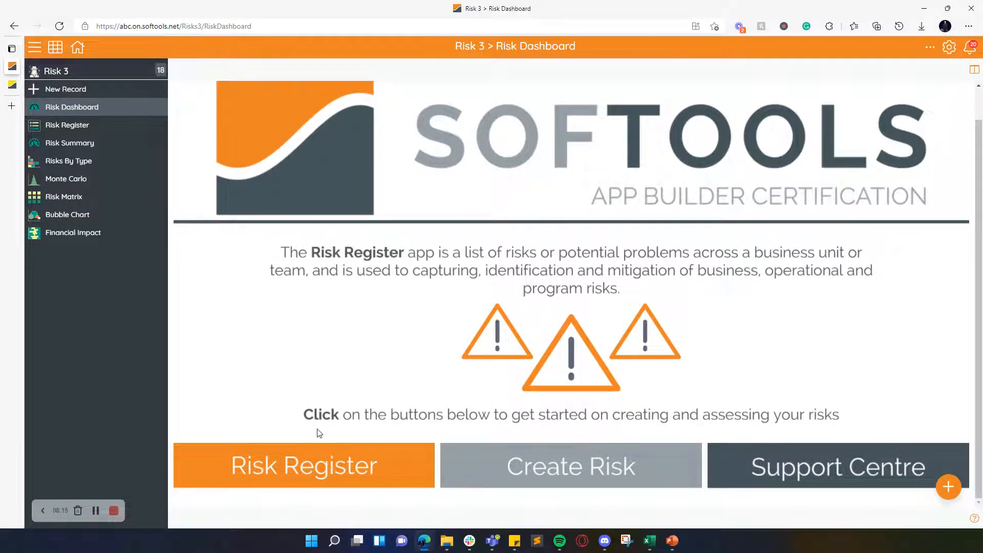
Step: Test the dashboard's Risk Register, Create Risk and Support Centre buttons, returning to it after each, and go to the live site's homepage
left_click(319, 461)
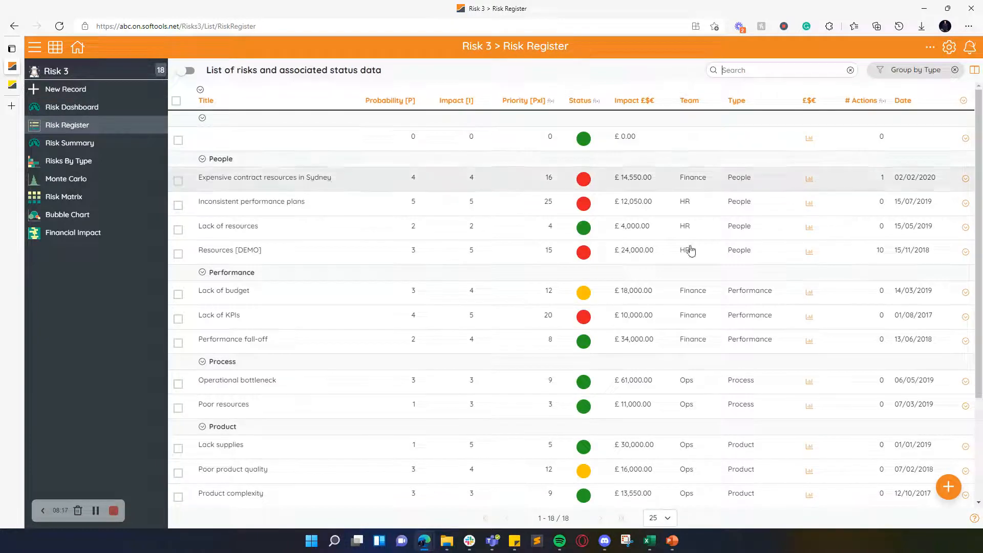
left_click(135, 111)
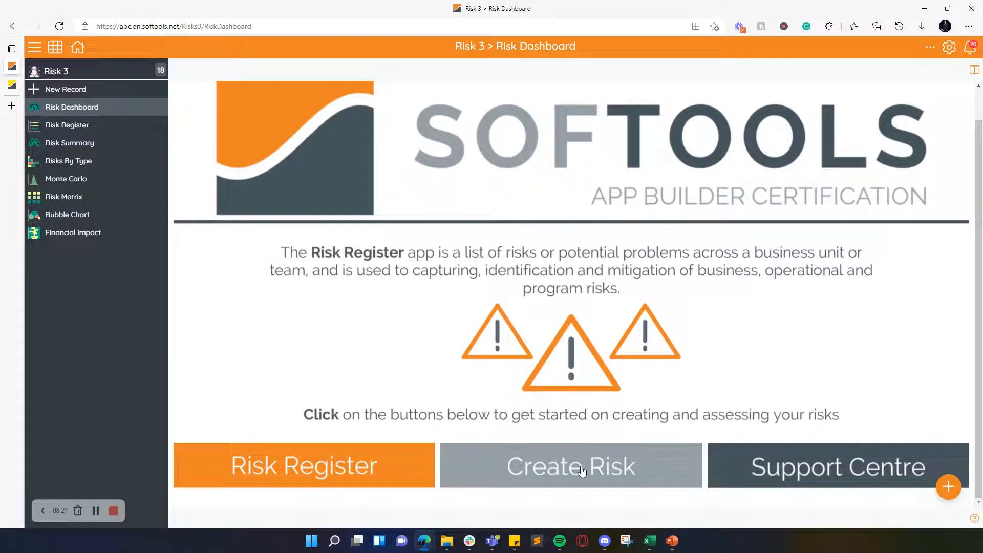
left_click(582, 471)
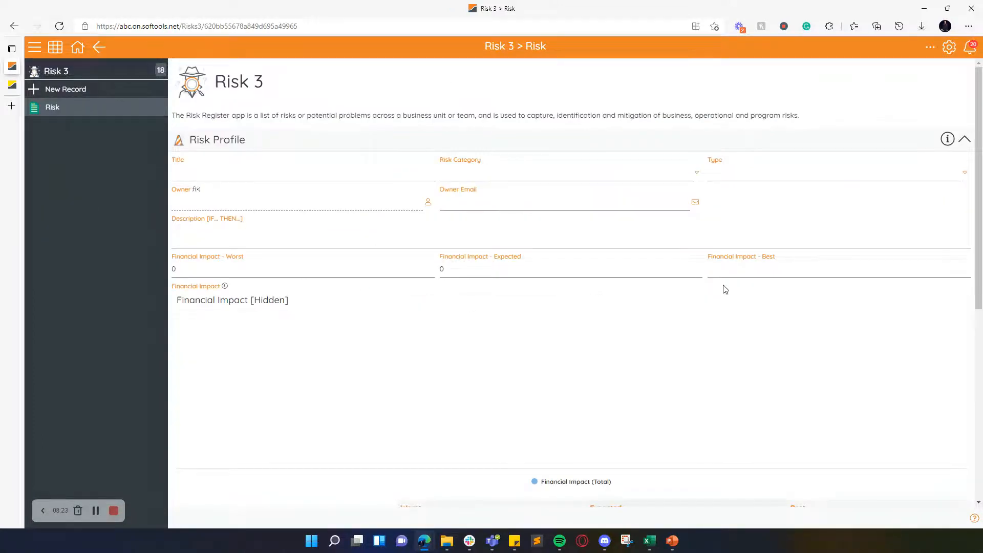
left_click(98, 47)
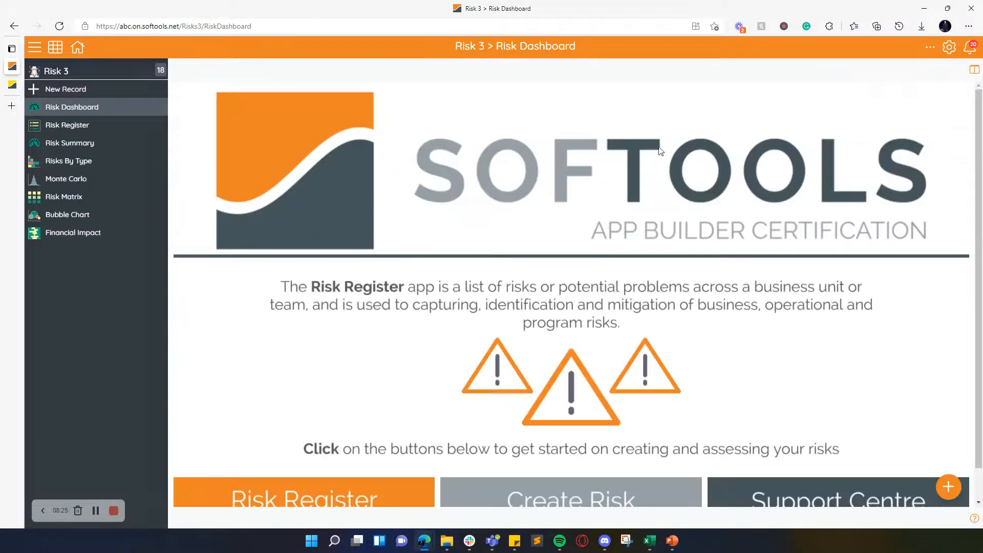
scroll(853, 355, "down", 1)
left_click(850, 470)
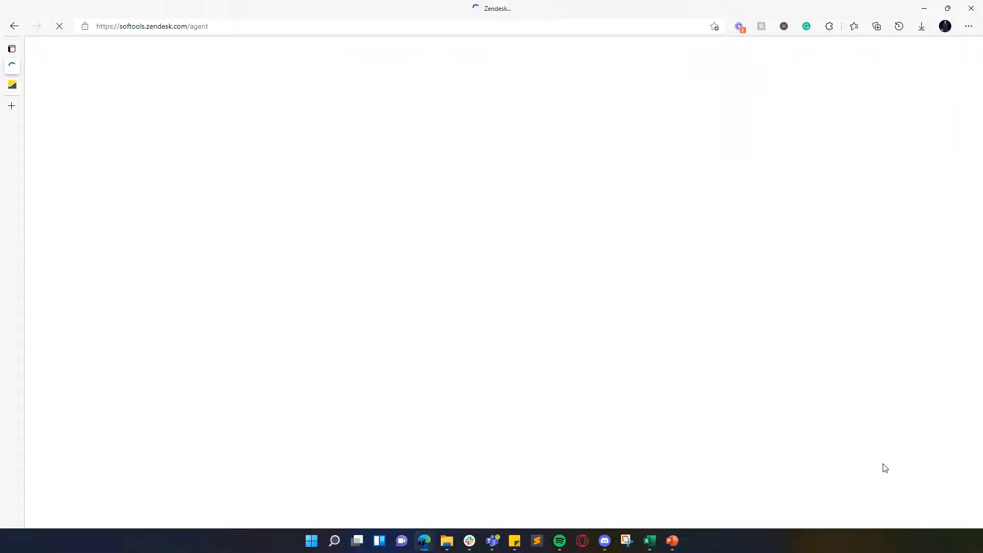
left_click(15, 26)
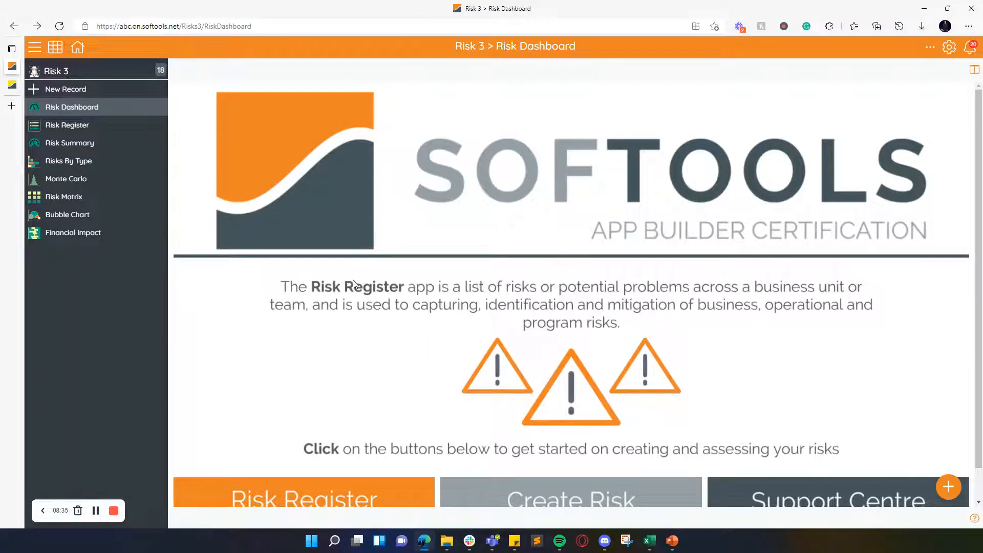
scroll(438, 237, "down", 1)
scroll(438, 236, "up", 1)
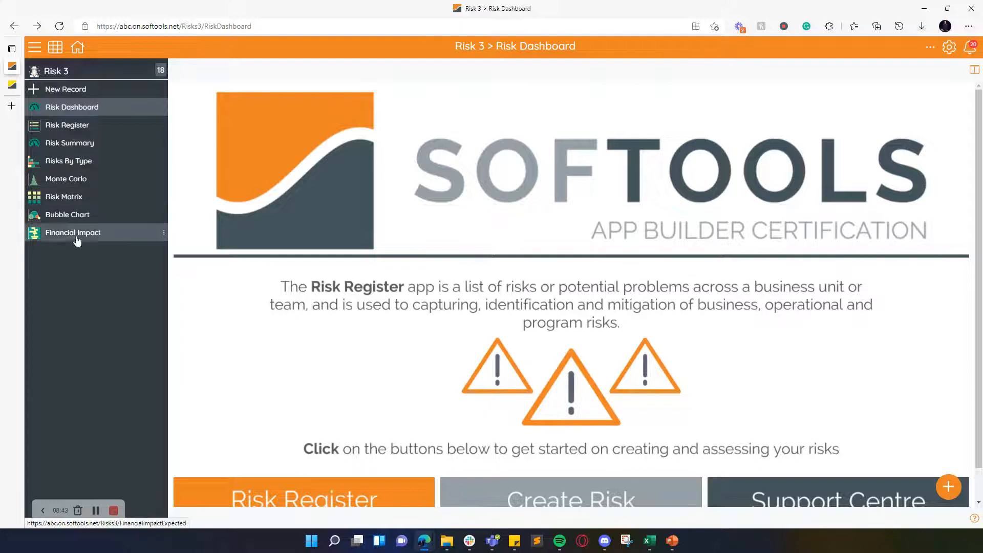
left_click(80, 50)
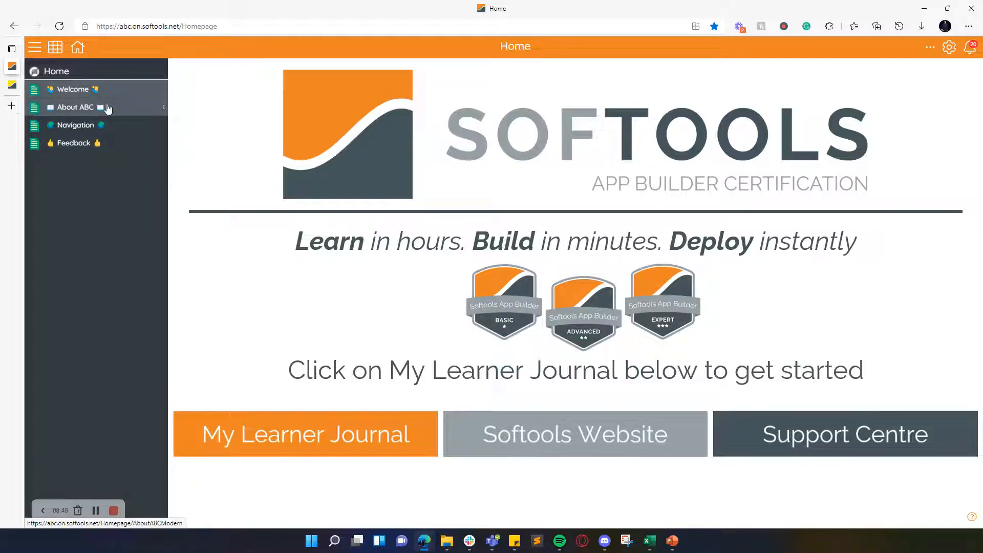
Step: Switch back to AppStudio and try to save the Risk Dashboard with Is global? turned on
left_click(14, 85)
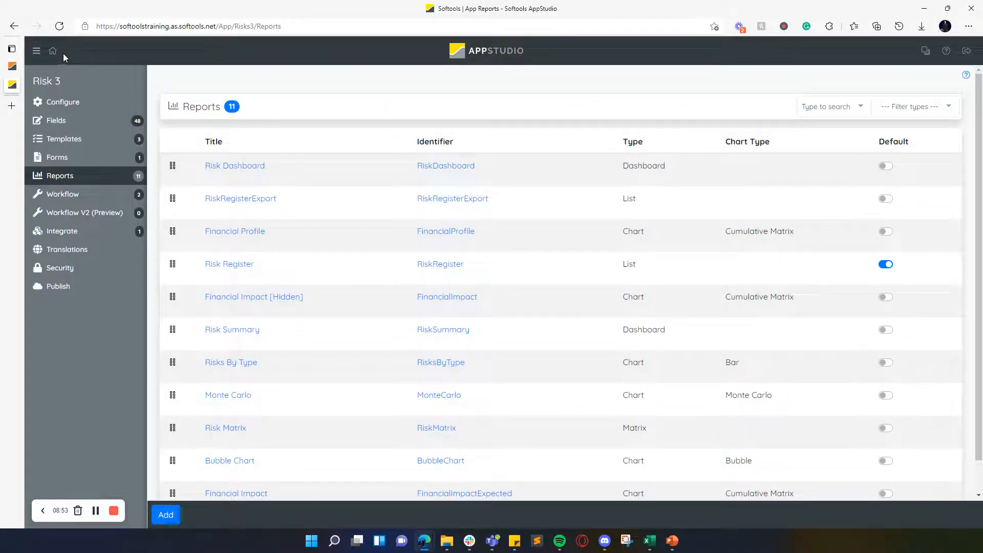
left_click(53, 52)
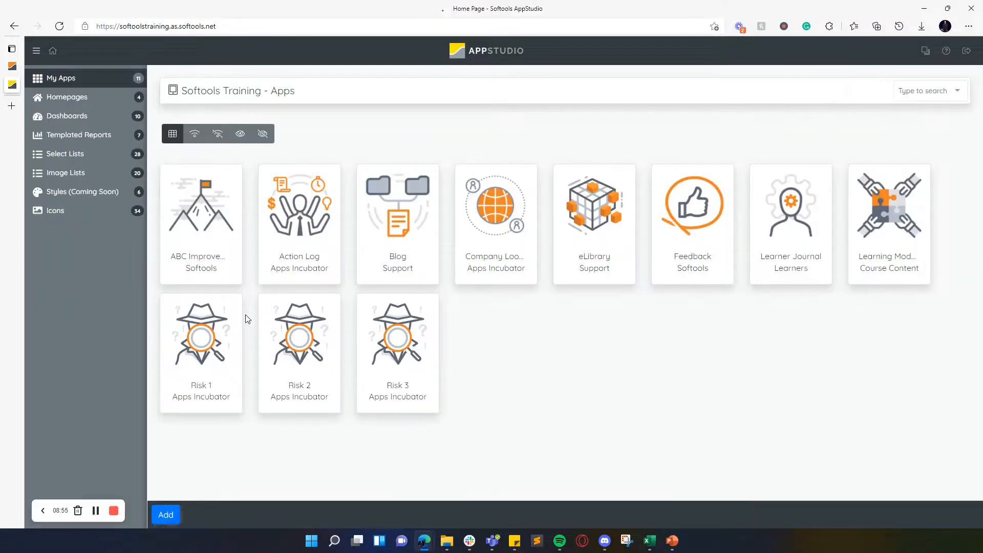
left_click(80, 121)
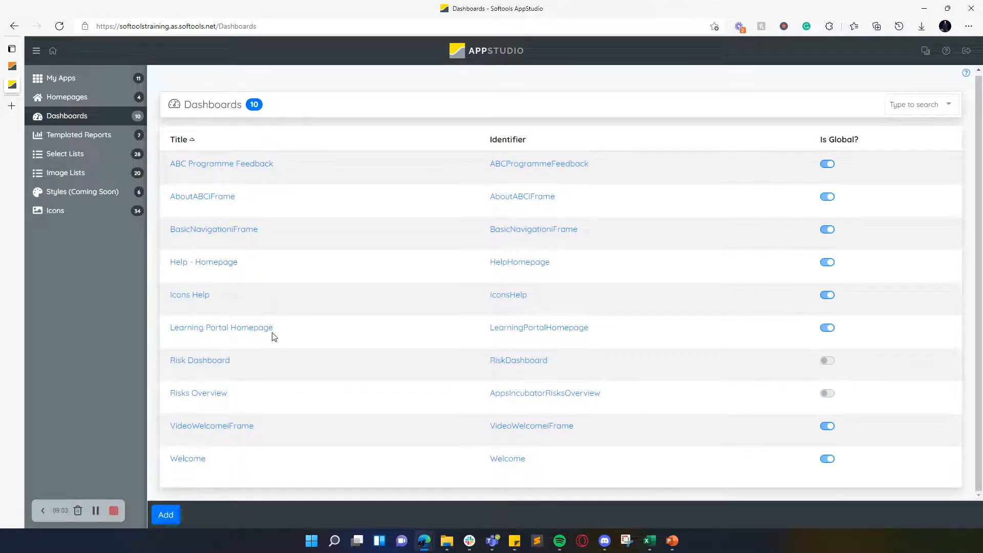
left_click(220, 361)
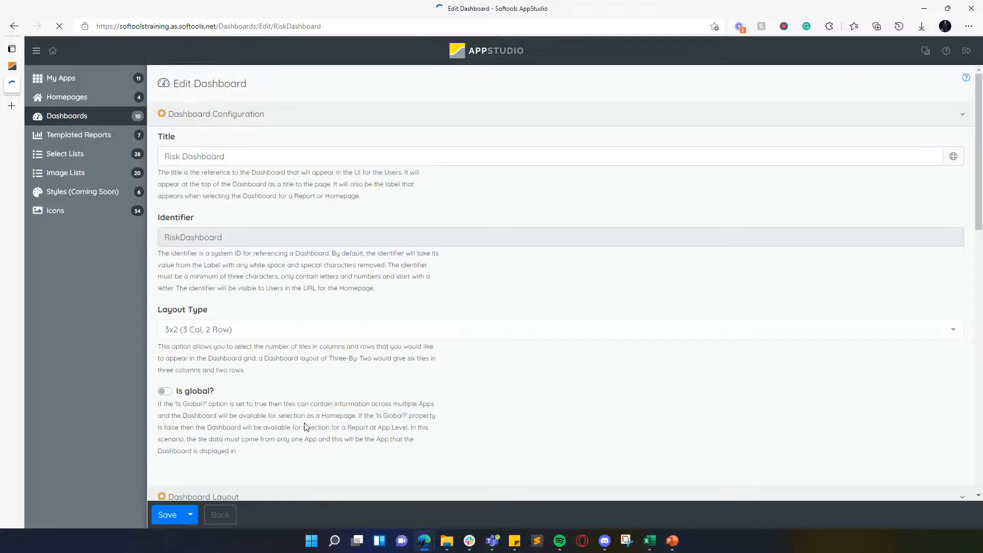
left_click(164, 391)
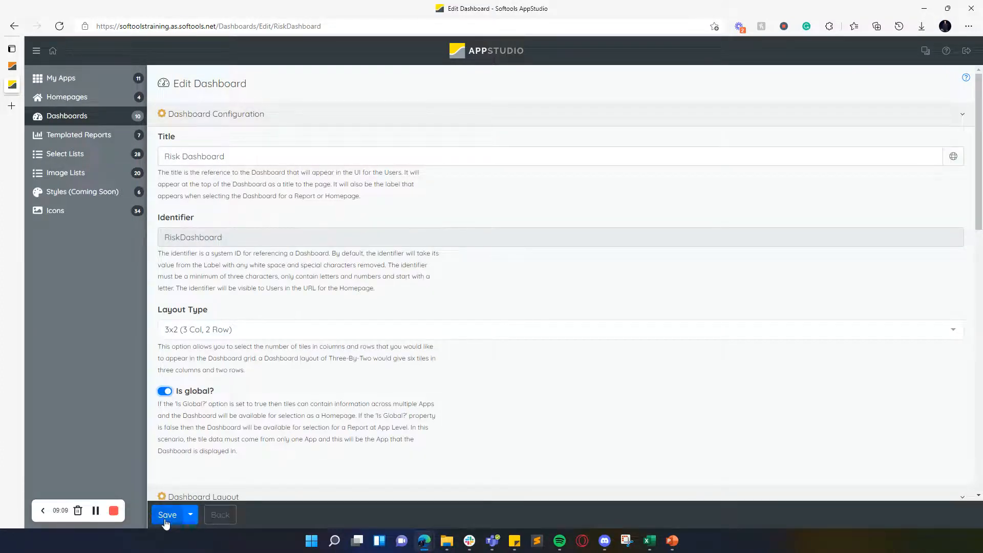
left_click(164, 514)
left_click(155, 516)
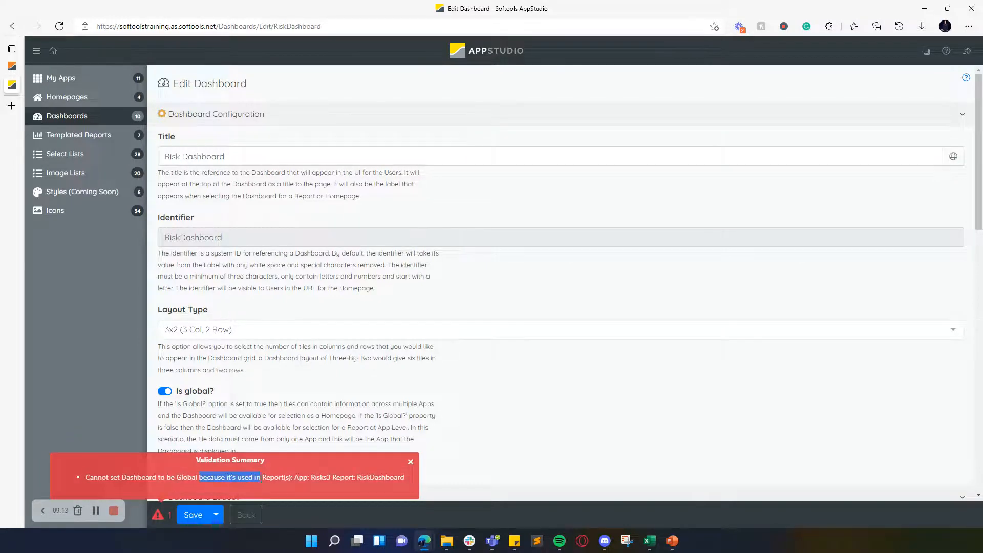
left_click_drag(368, 484, 386, 484)
left_click(298, 478)
left_click_drag(299, 478, 396, 477)
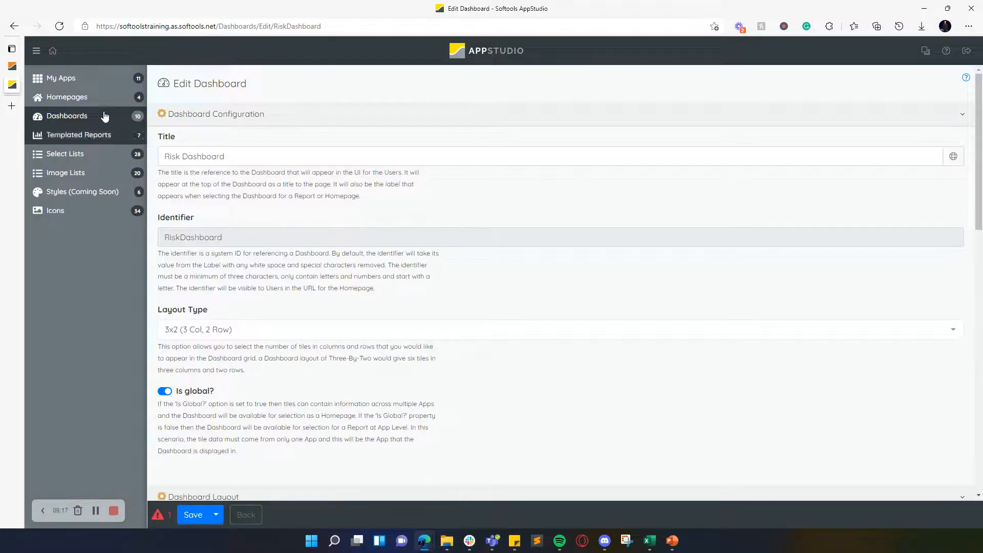
Step: Delete the Risk Dashboard report from the Risk 3 app's reports
left_click(53, 50)
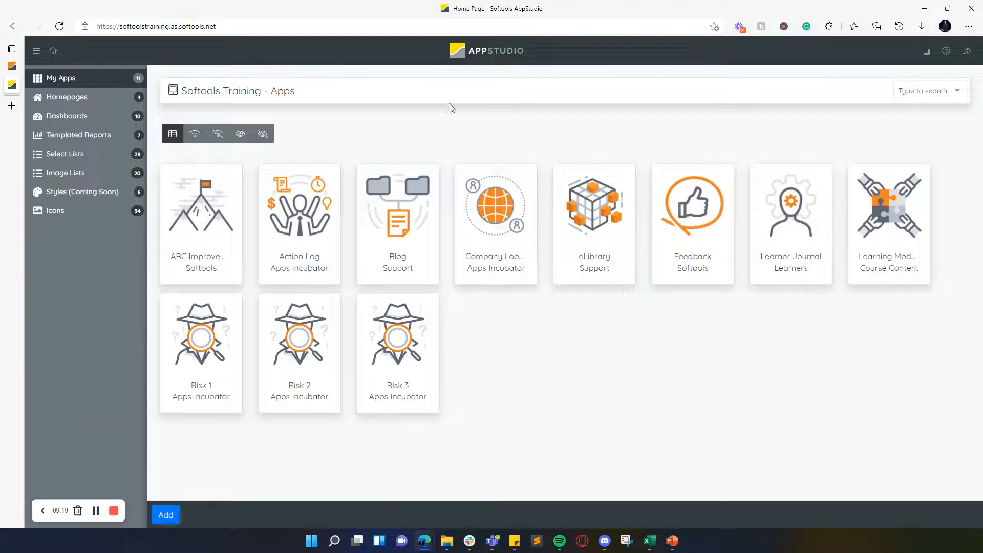
left_click(419, 347)
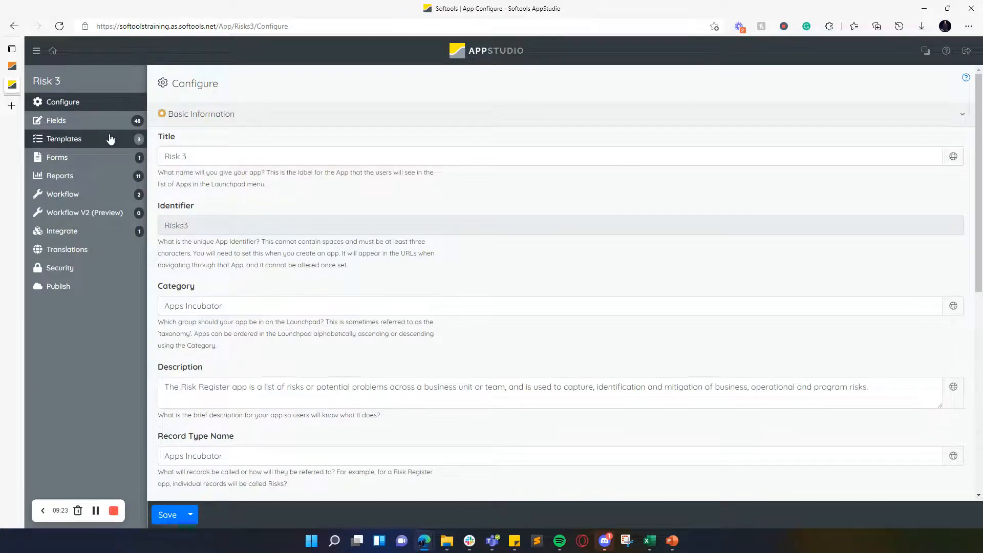
left_click(90, 175)
left_click(235, 171)
scroll(271, 411, "down", 5)
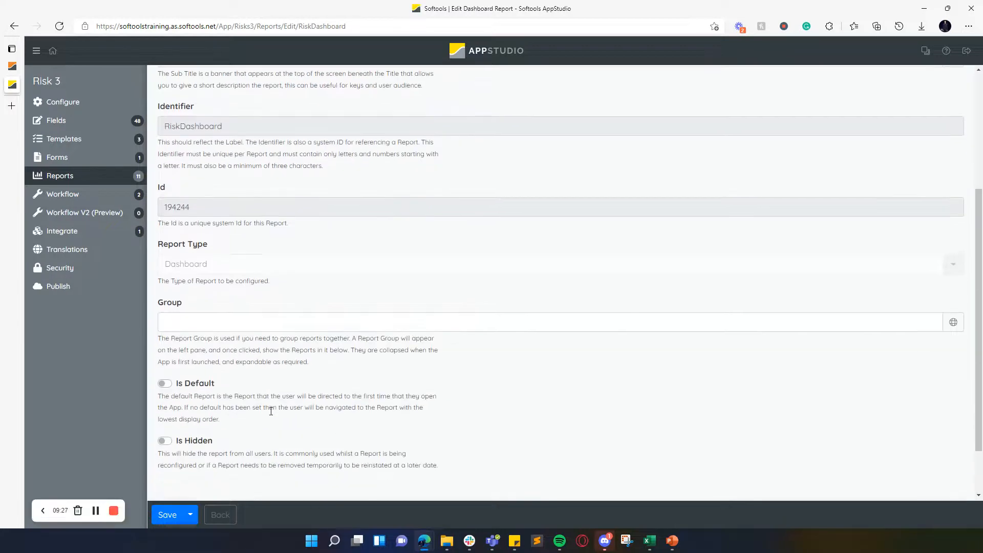
scroll(272, 411, "down", 2)
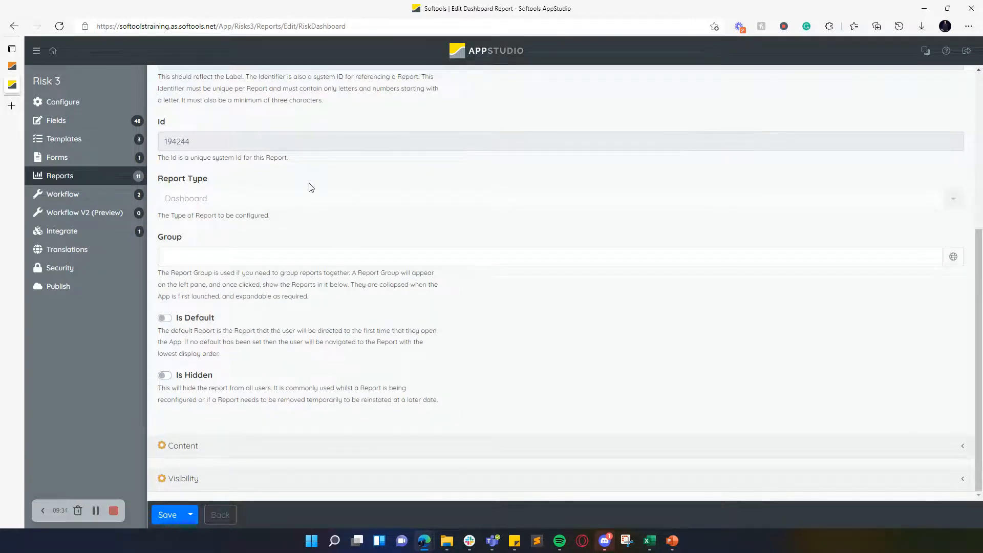
left_click(190, 514)
left_click(174, 483)
left_click(579, 146)
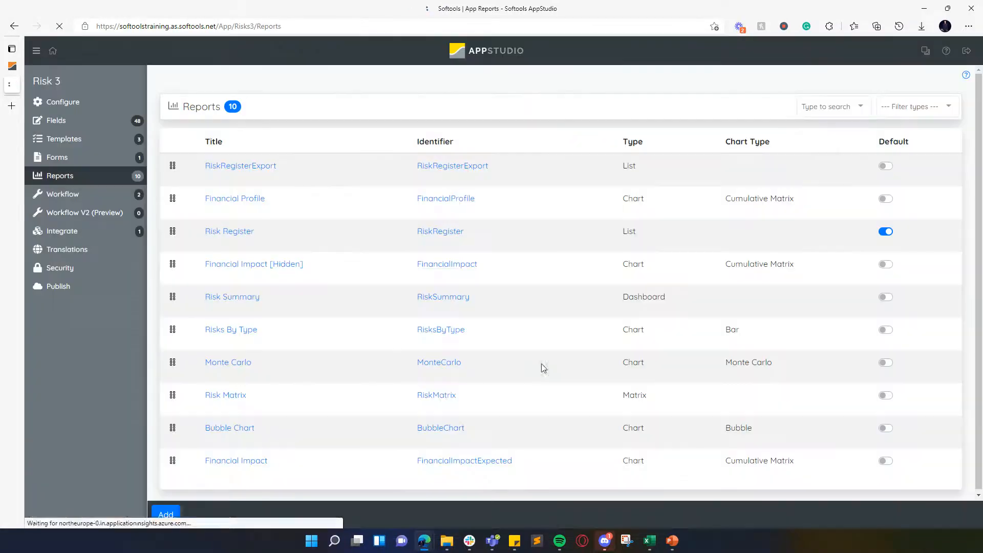
Step: Turn on Is global? for the Risk Dashboard and save it
left_click(53, 52)
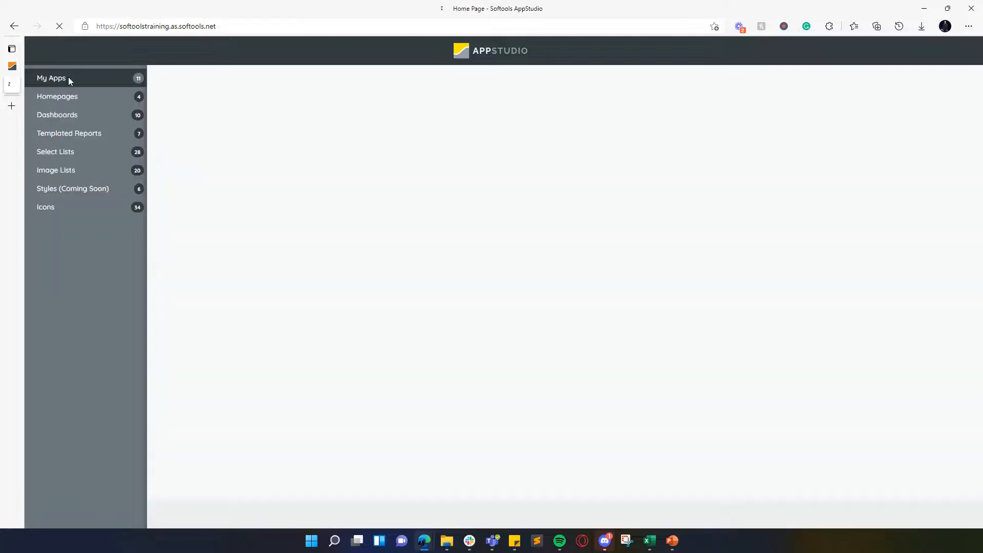
left_click(66, 116)
left_click(209, 365)
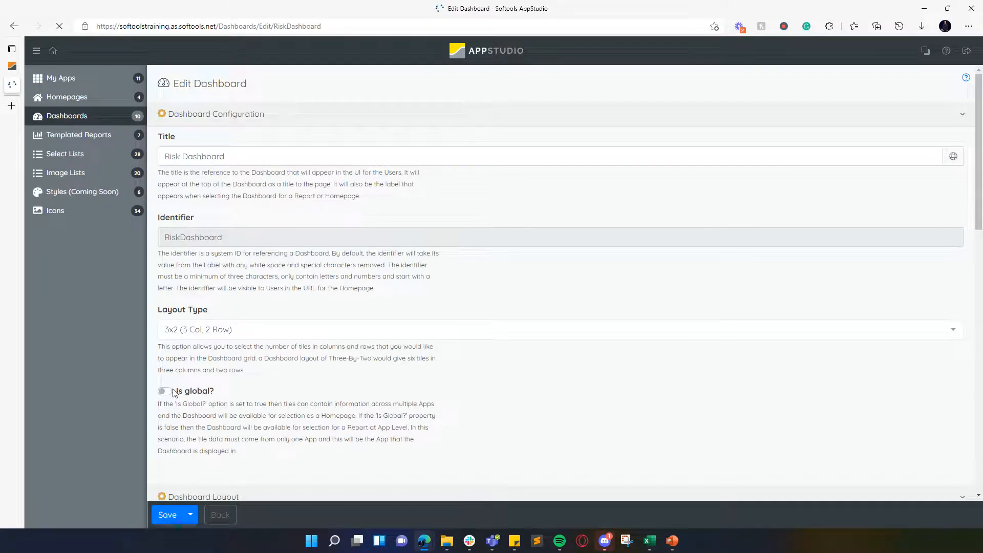
left_click(165, 391)
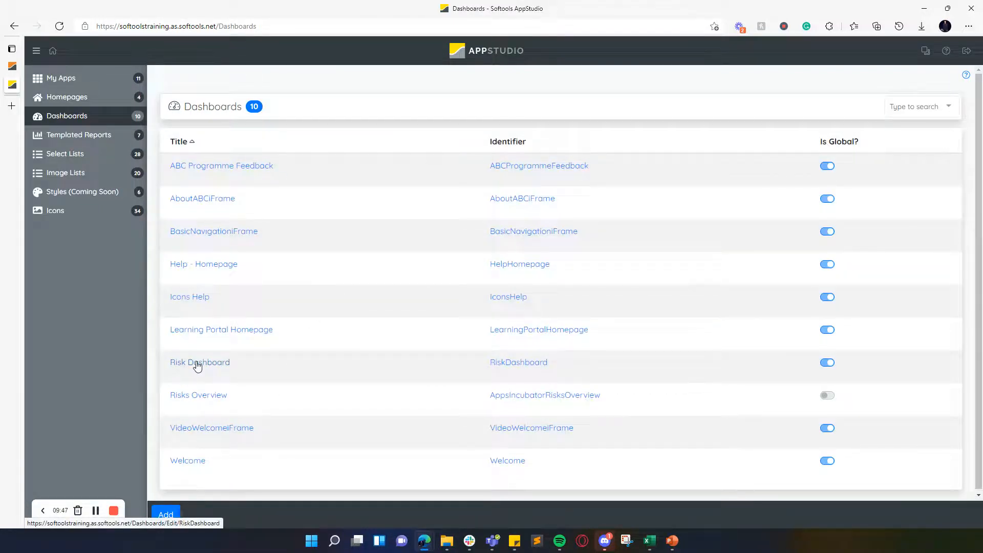
Step: Add a new homepage to the site and title it "Risk Homepage"
left_click(78, 97)
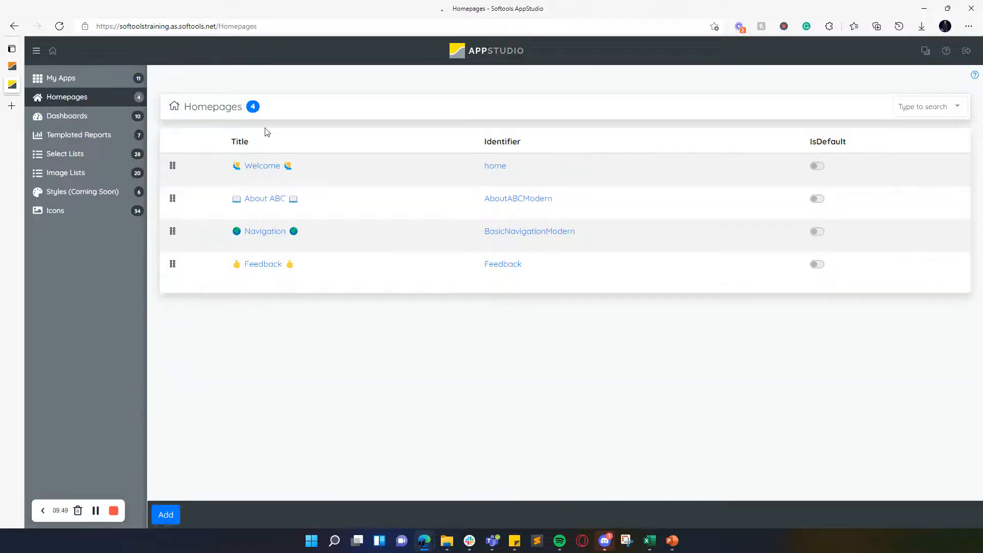
left_click(163, 518)
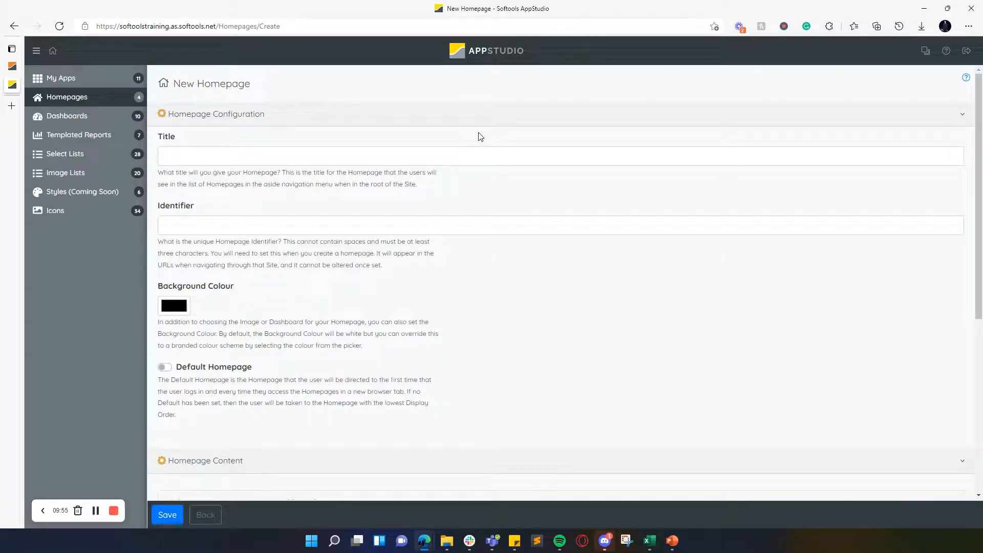
type("Risk Homepage")
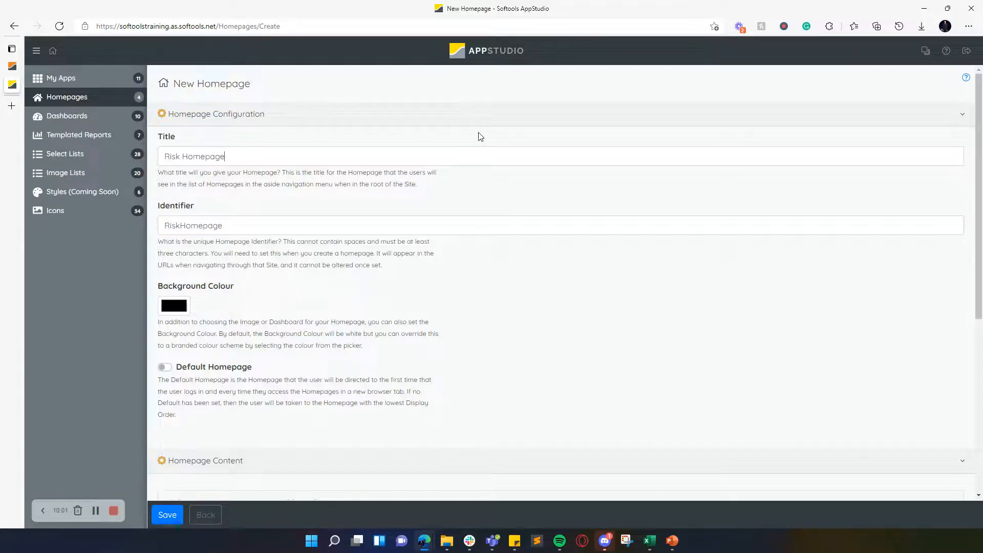
Step: Insert a red circle emoji after and before the text in the new homepage's title
key("super+period")
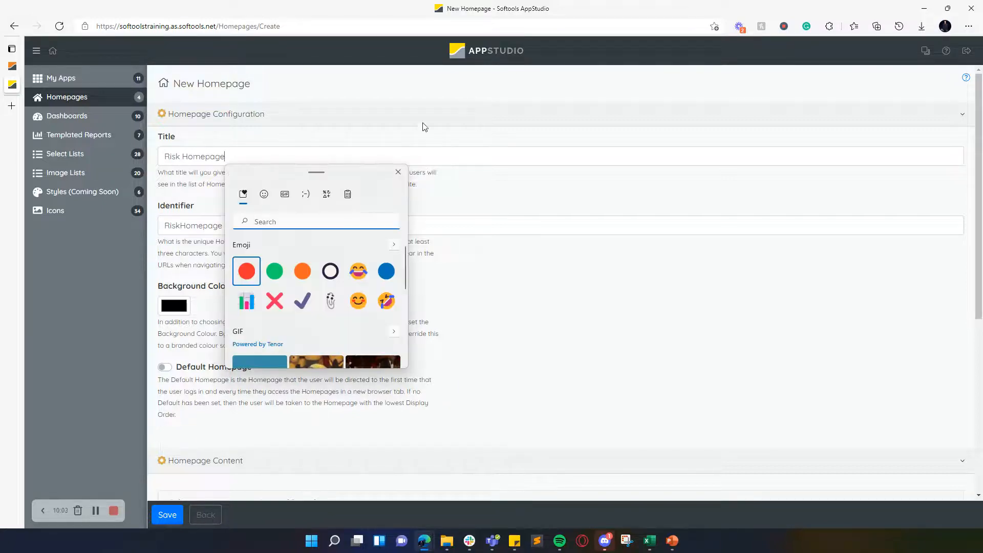
left_click(247, 274)
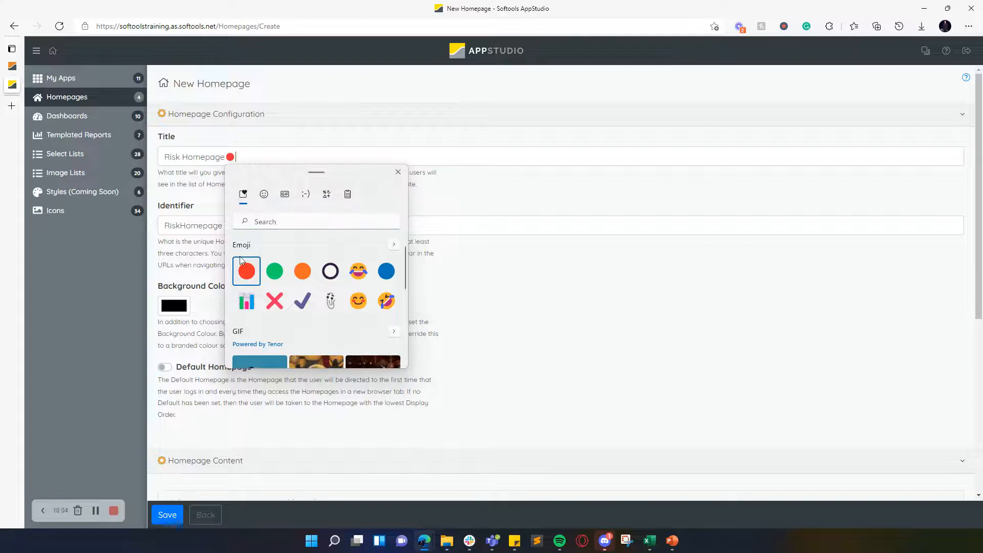
left_click(168, 155)
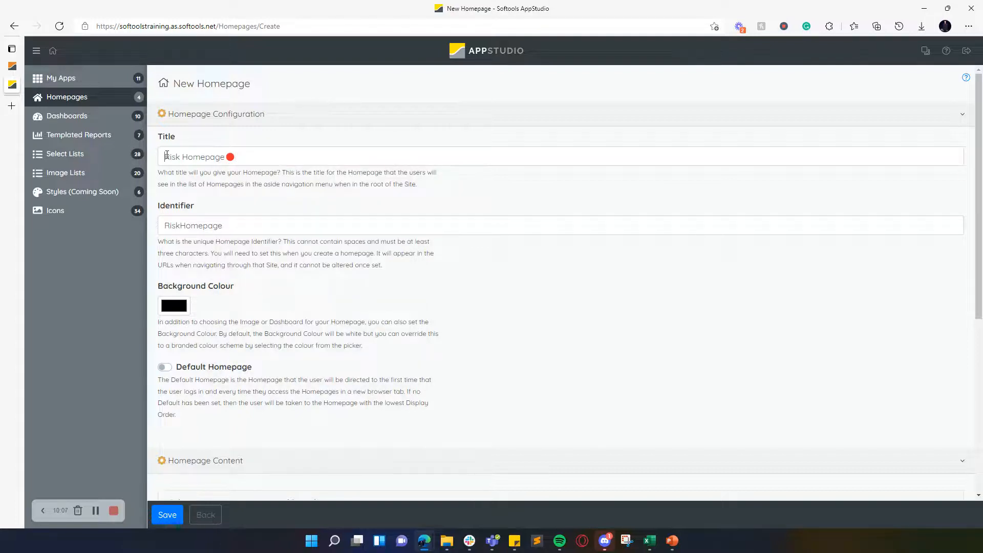
key("super+period")
left_click(181, 277)
Step: Set the homepage's content to the Risk Dashboard instead of an image asset, and save the homepage
scroll(420, 336, "down", 5)
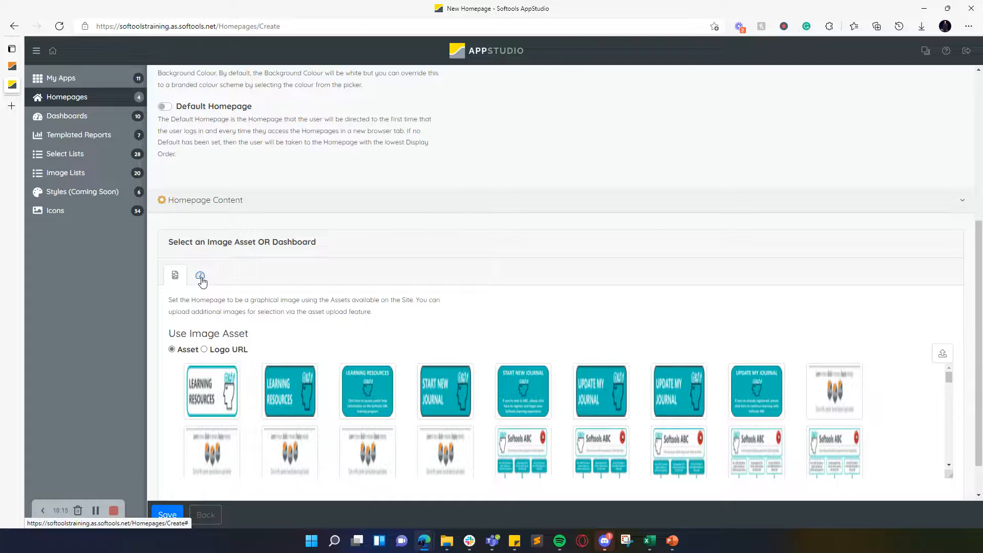
left_click(199, 279)
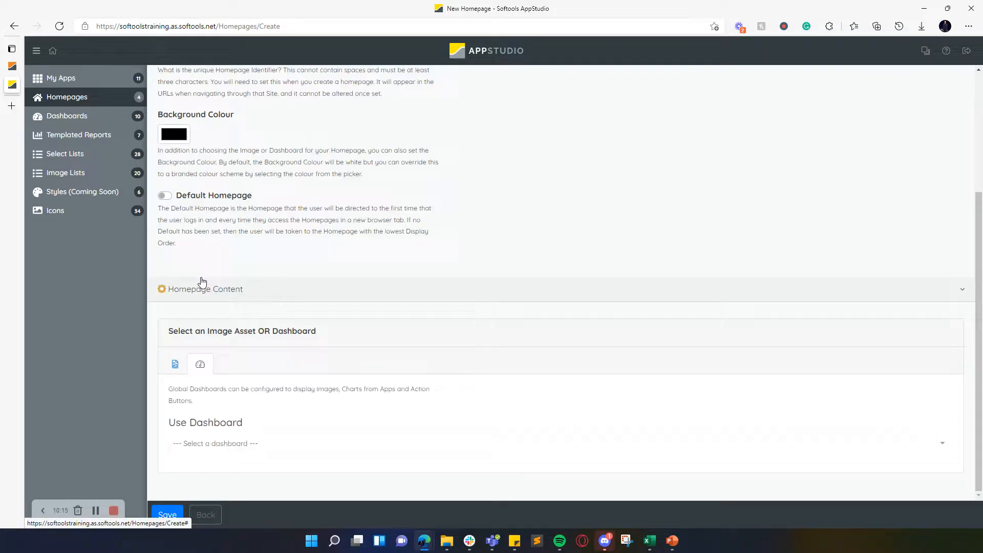
left_click(222, 445)
scroll(231, 390, "down", 1)
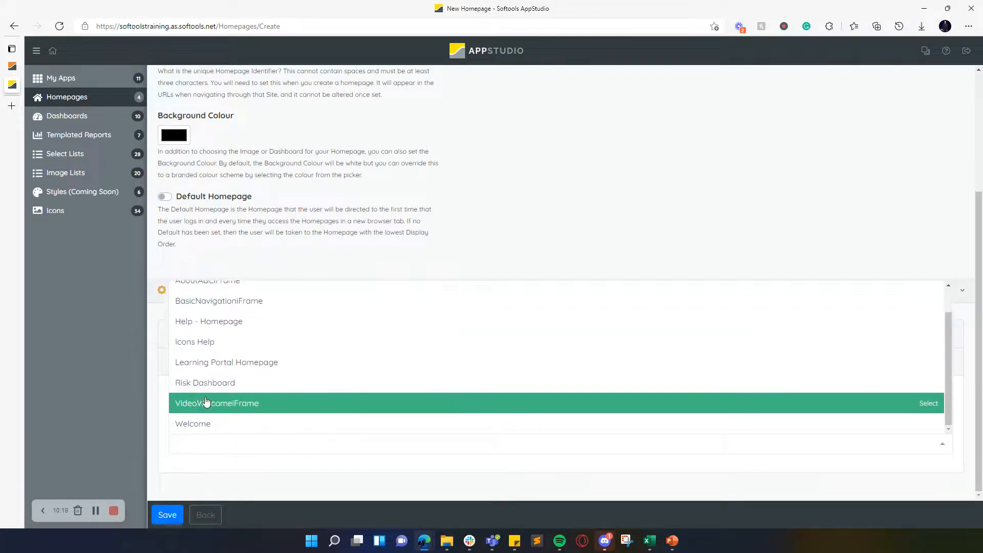
left_click(205, 389)
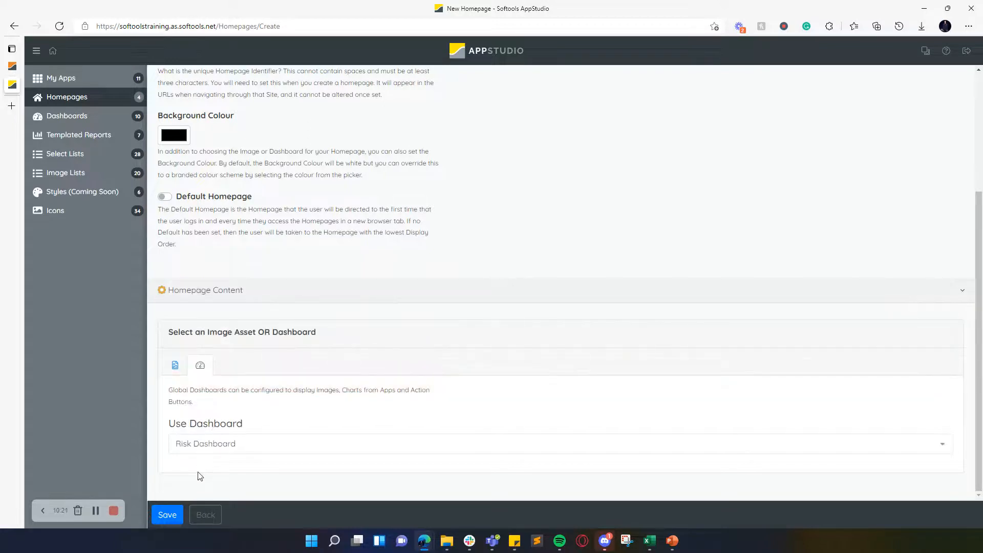
left_click(167, 515)
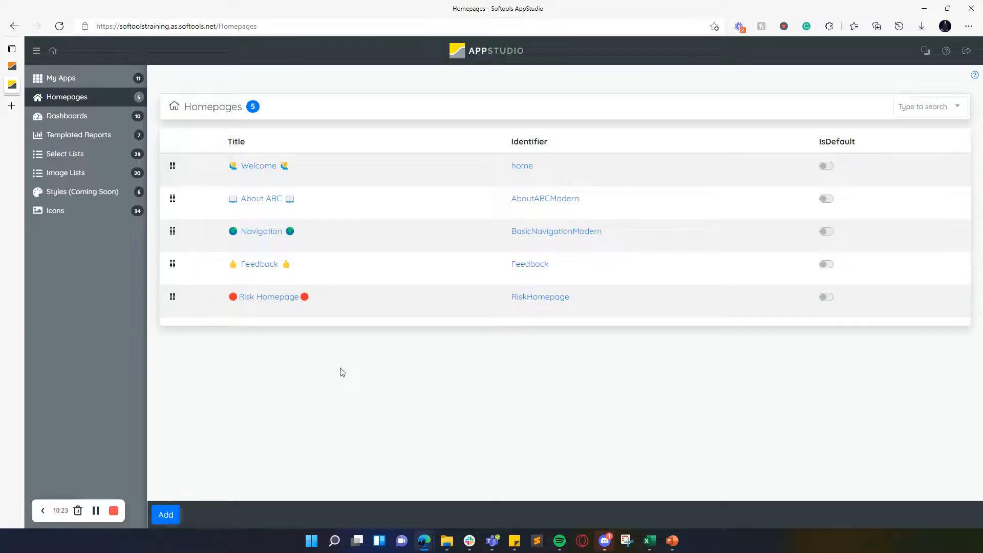
Step: Switch to the live site, log out, accept the cookie notice and log back in to sync the changes
left_click(13, 66)
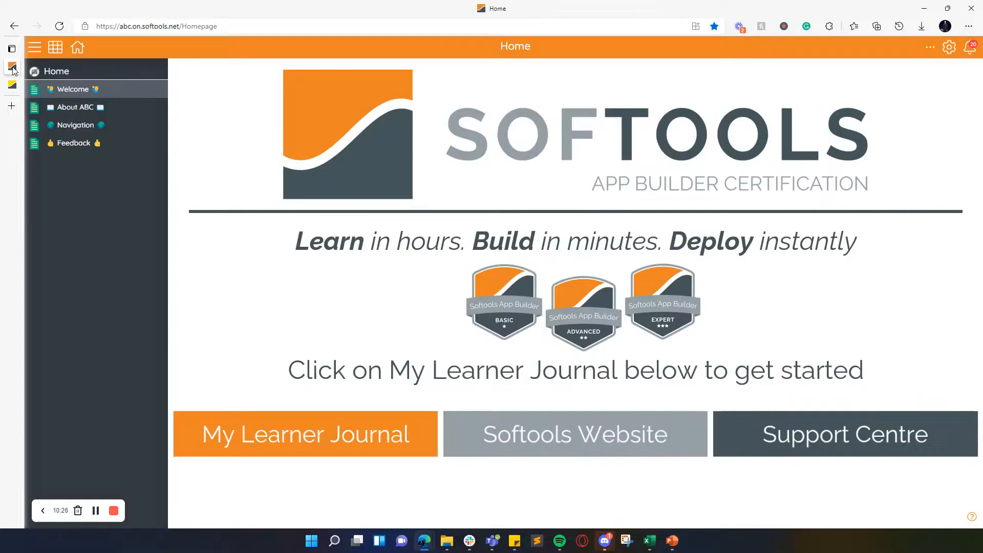
left_click(949, 49)
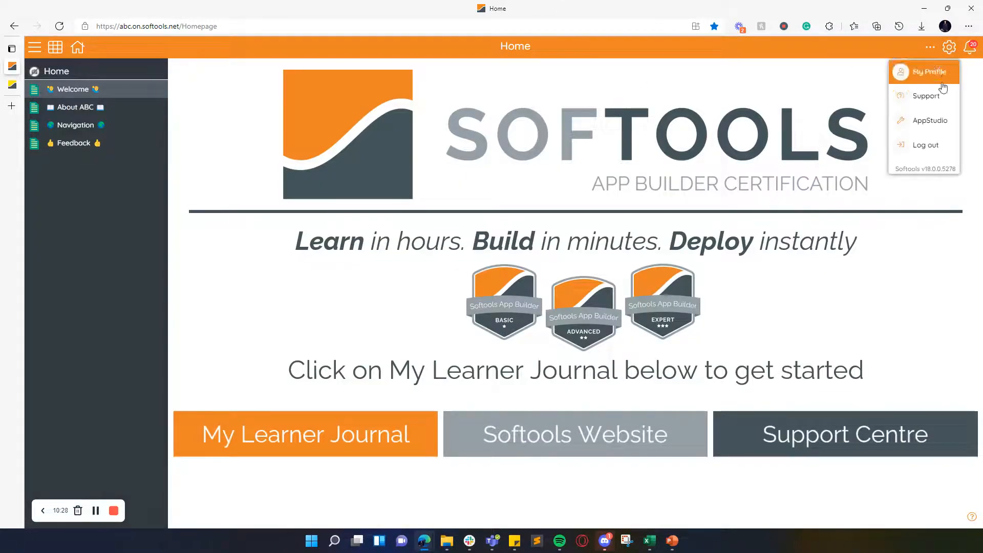
left_click(929, 152)
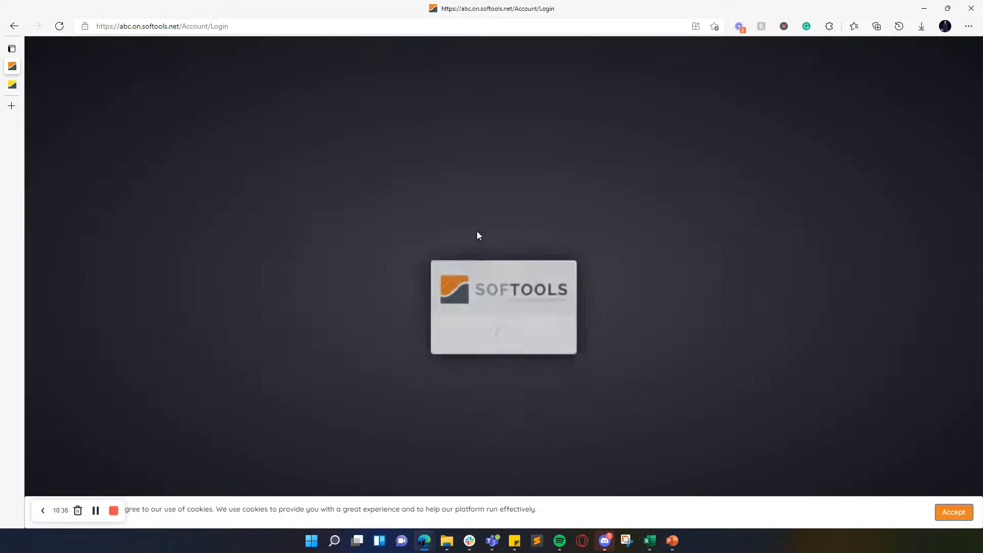
left_click(954, 513)
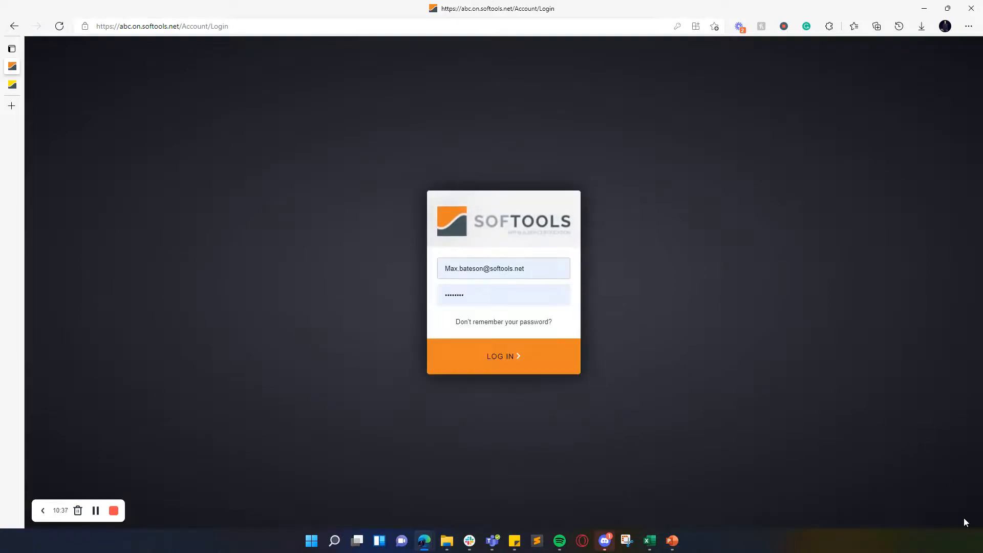
left_click(491, 359)
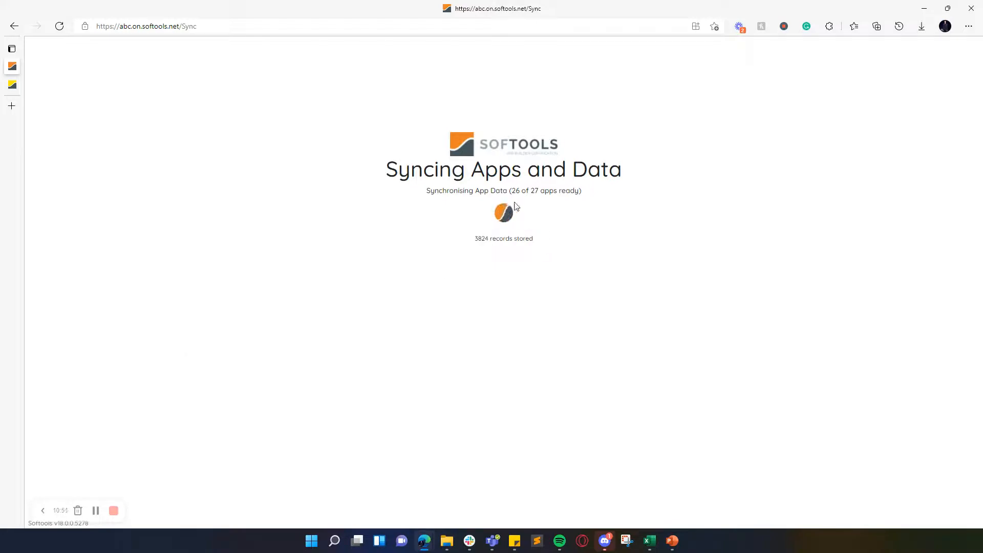
left_click_drag(495, 190, 554, 194)
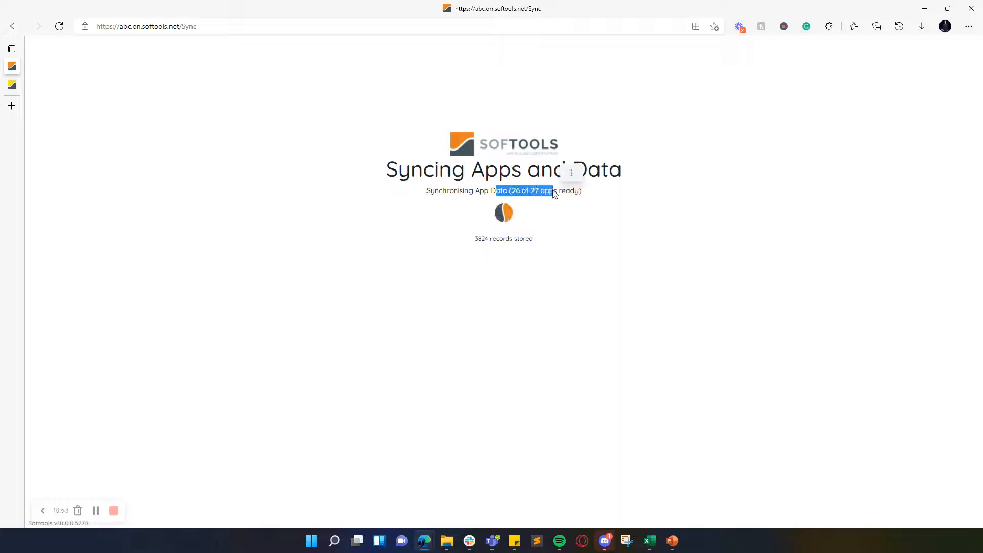
left_click(336, 402)
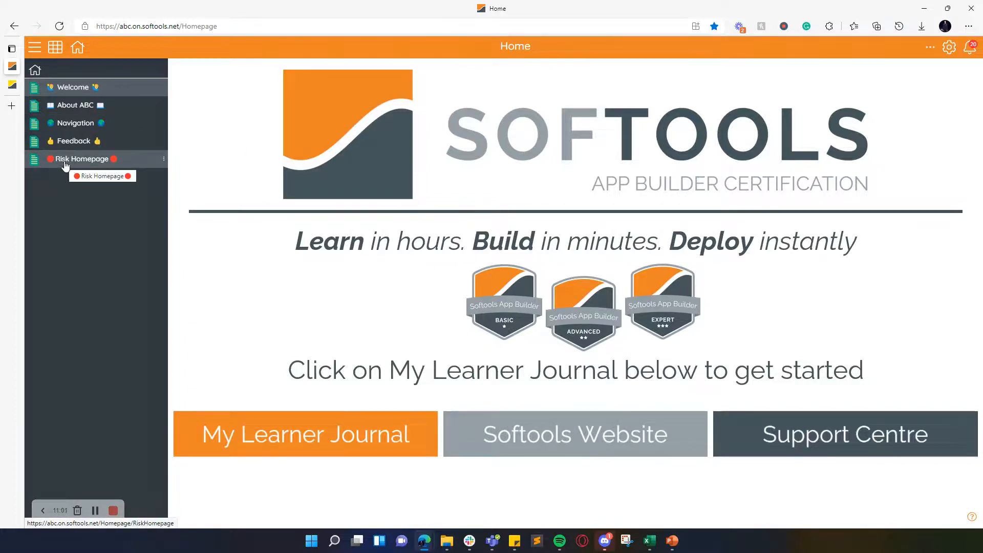
Step: Open the Risk Homepage and test its Risk Register, Create Risk and Support Centre buttons, returning to the homepage after each
left_click(106, 163)
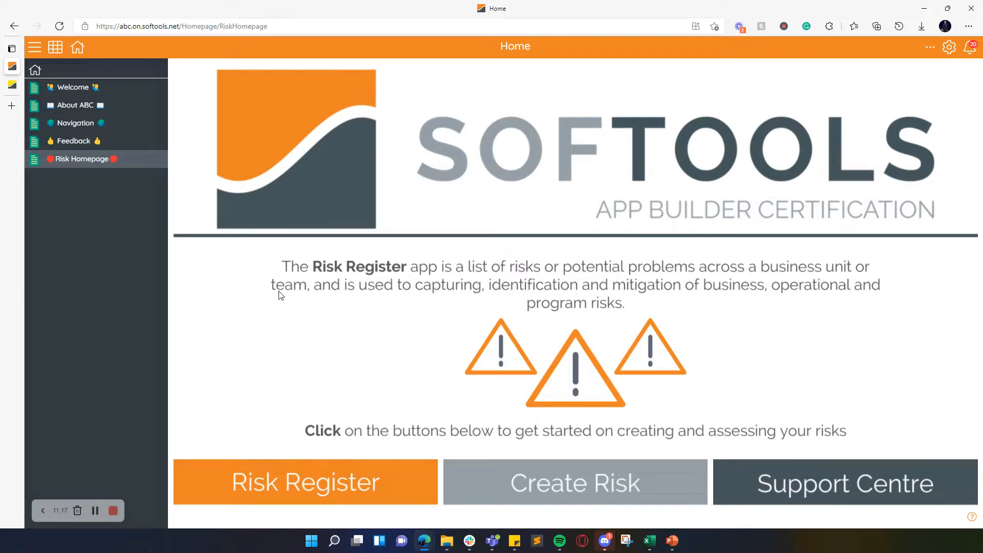
left_click(381, 487)
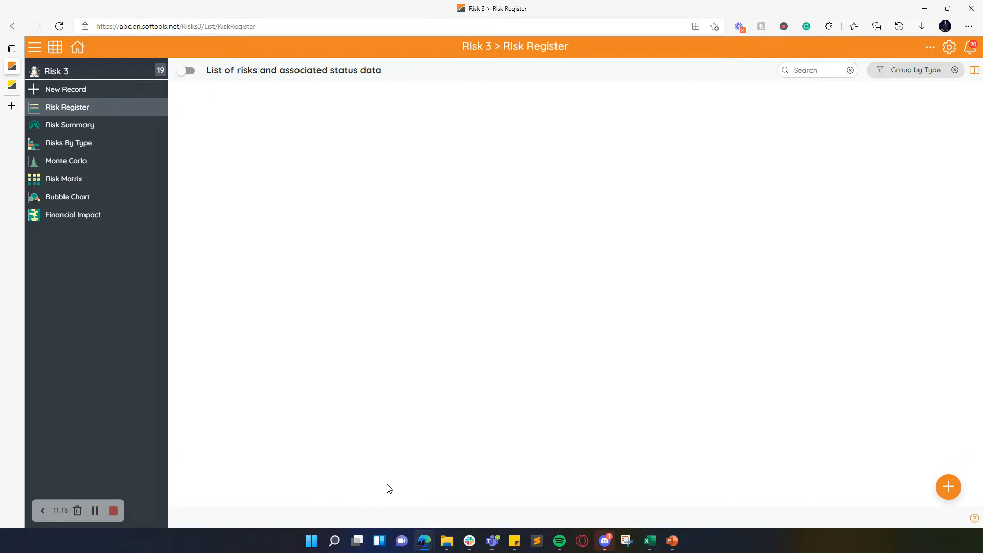
left_click(14, 25)
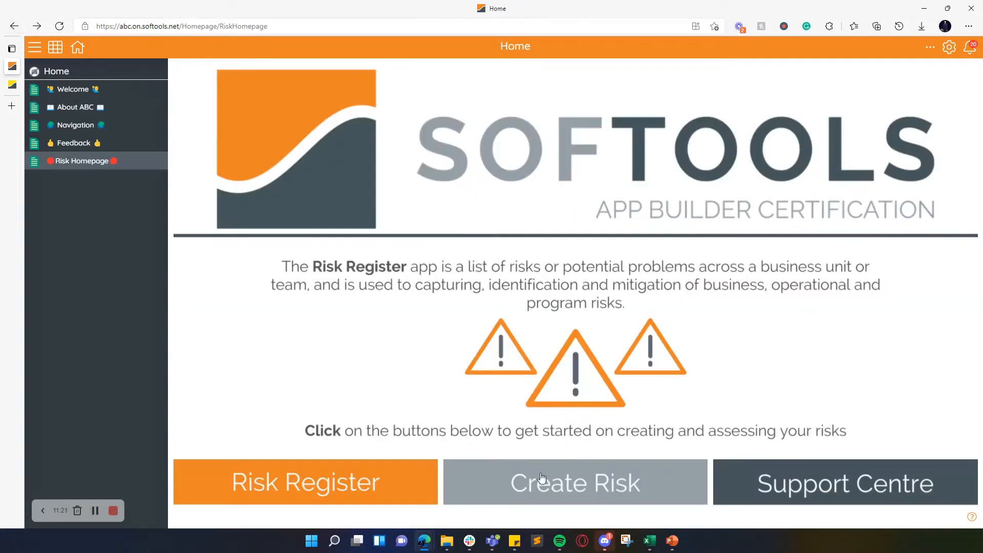
left_click(546, 493)
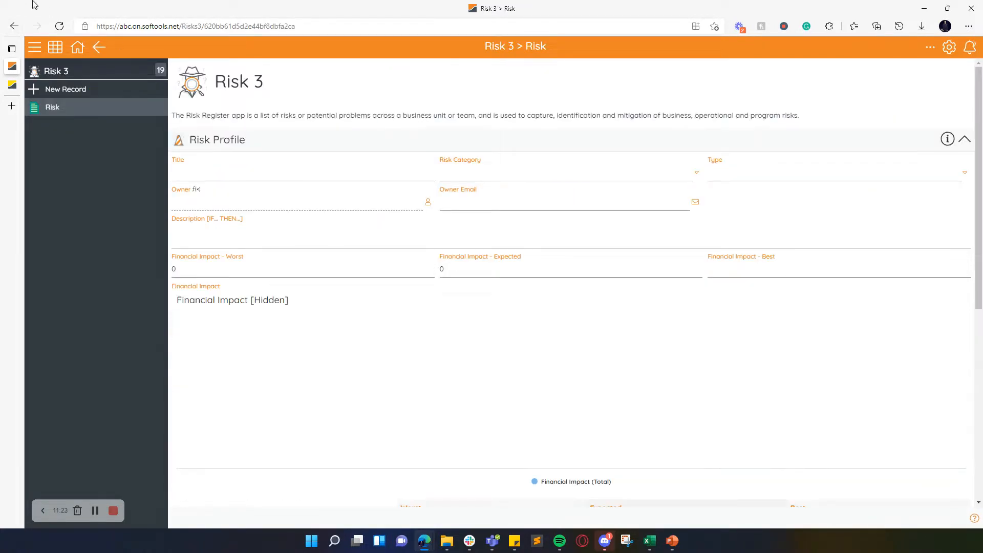
left_click(14, 26)
left_click(749, 496)
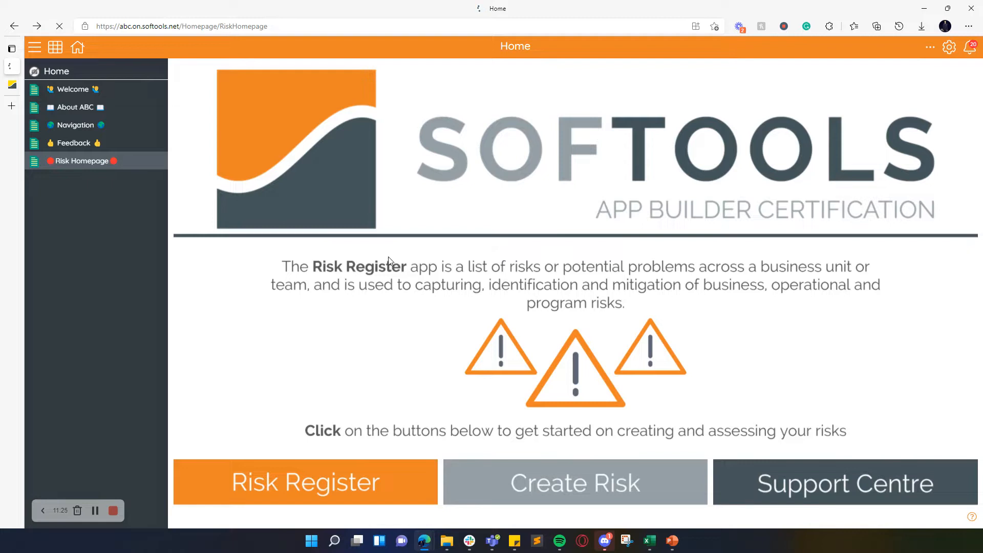
left_click(13, 26)
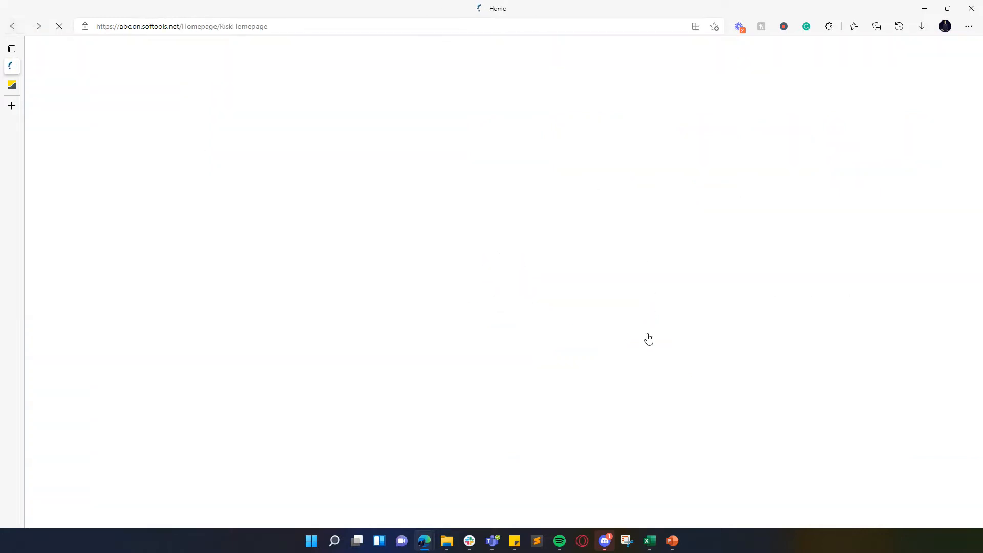